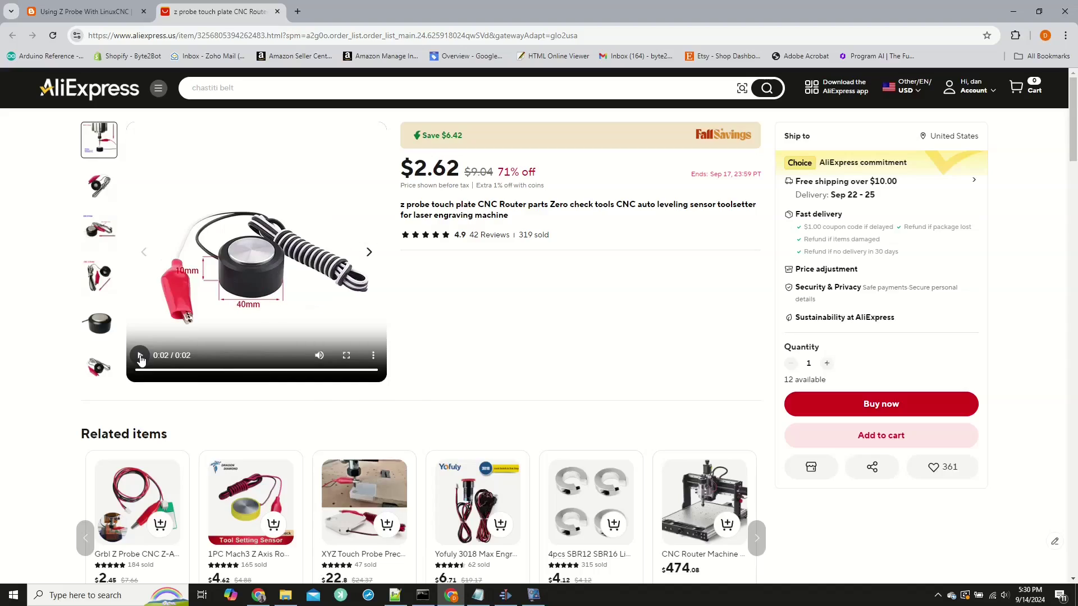
Display the second photo of the $2.62 z probe touch plate listing.
click(101, 194)
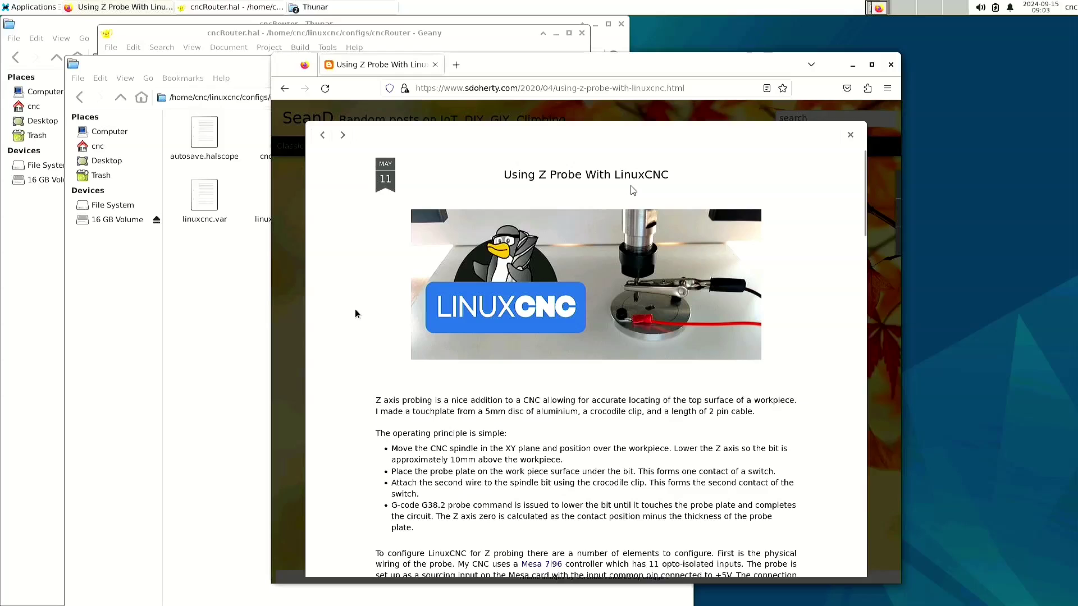
Copy the article's net probe-input HAL line, then raise the cncRouter config folder window.
scroll(355, 313, down, 2)
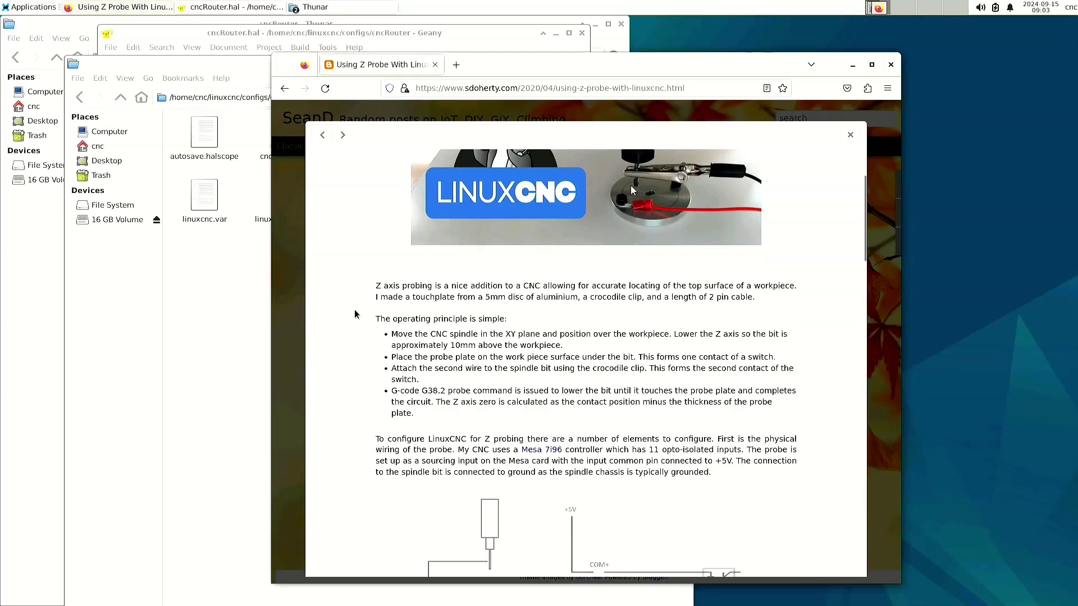
scroll(355, 314, down, 2)
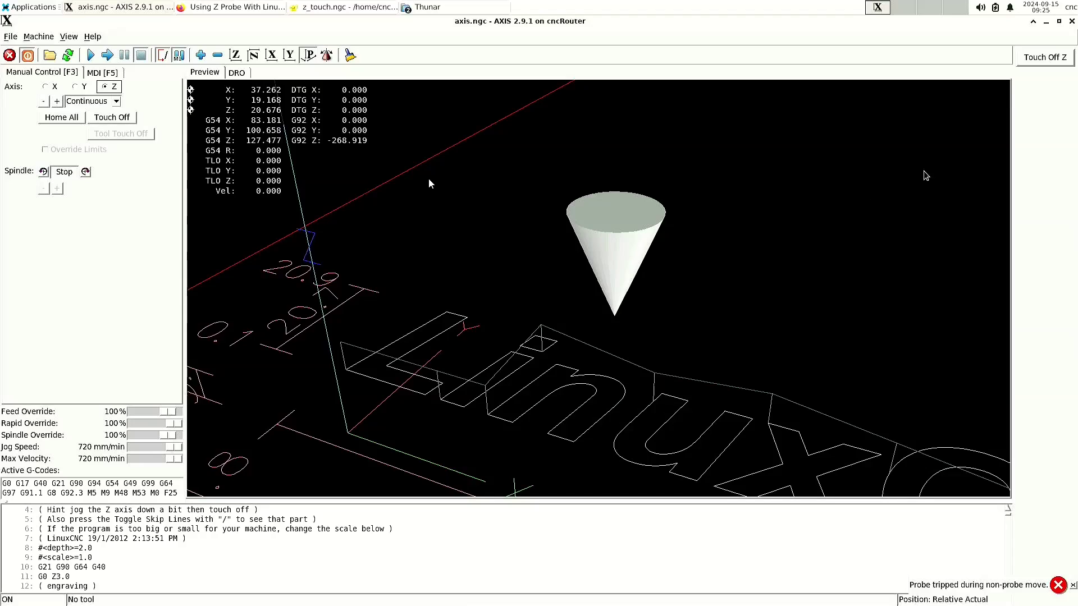
click(1044, 58)
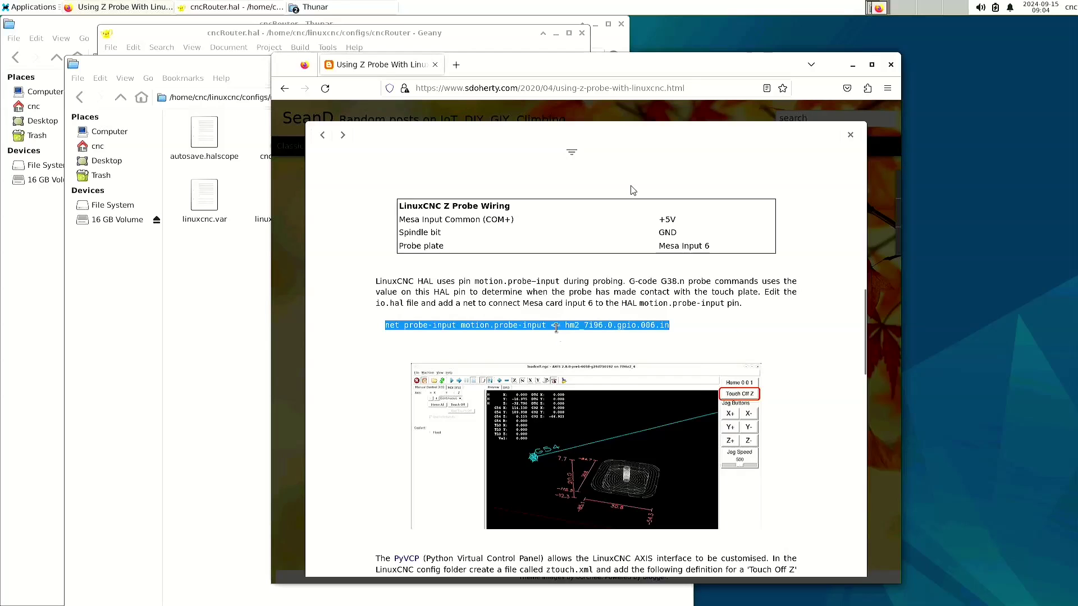
right_click(556, 331)
click(592, 339)
click(252, 65)
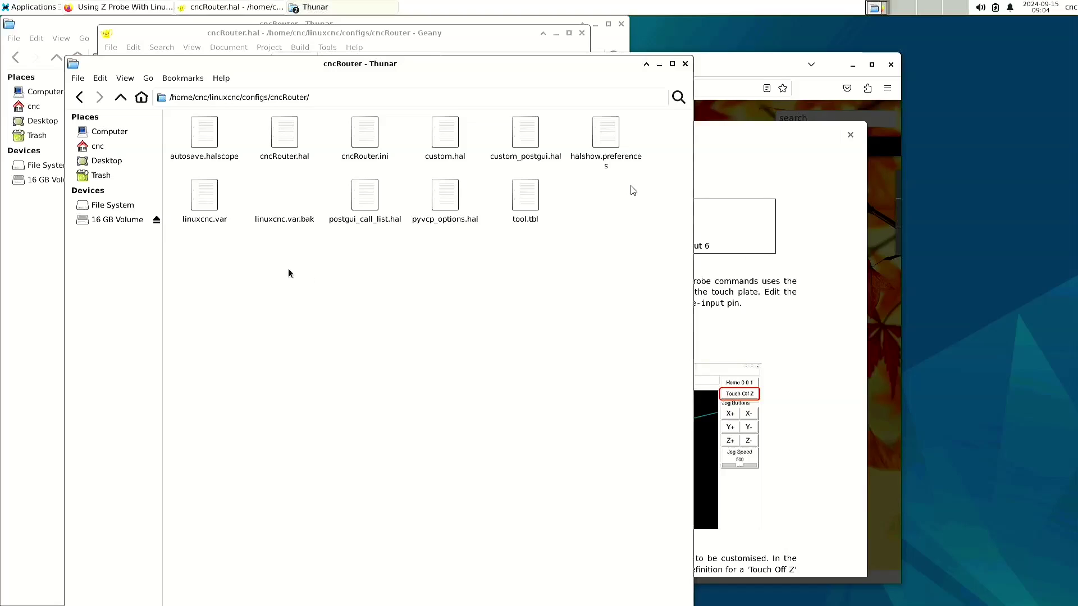
Open cncRouter.hal in Geany from the file manager.
click(293, 147)
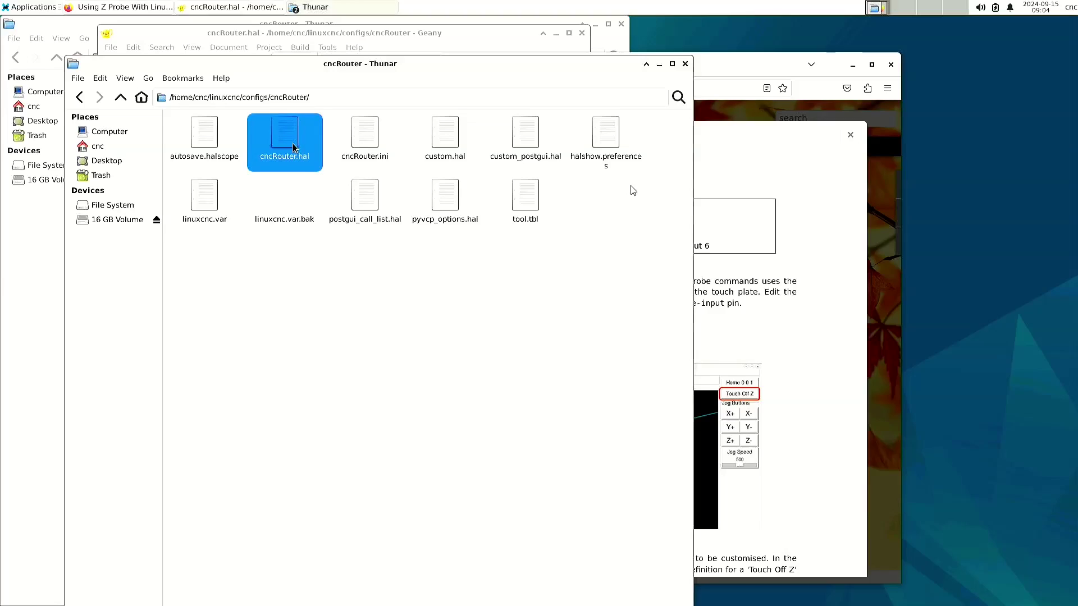
right_click(298, 141)
click(310, 149)
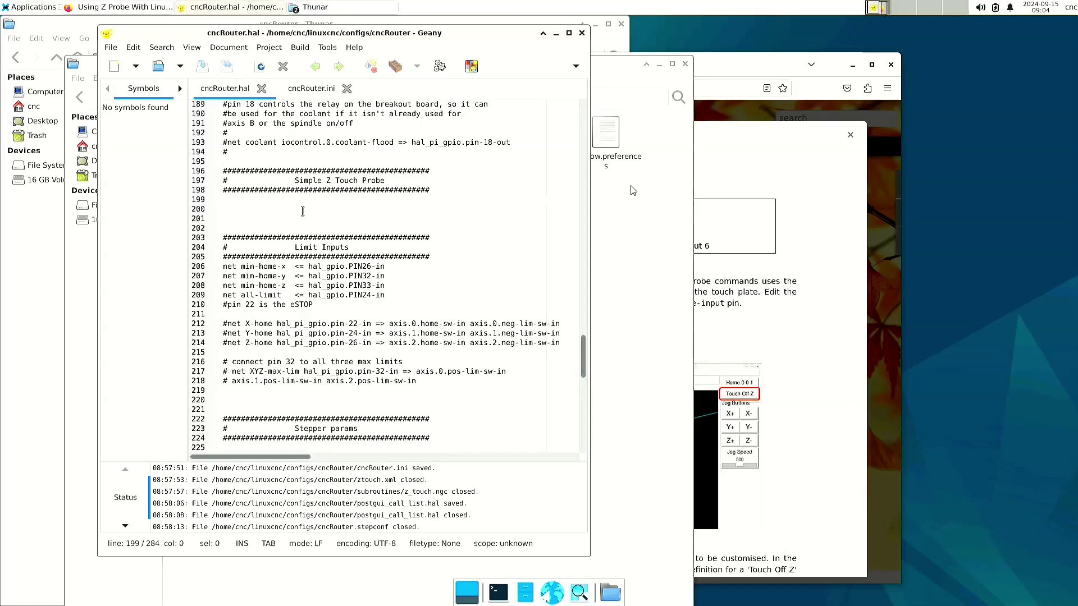
Paste the net probe-input line at line 199 and wire it to hal_gpio.PIN22-in-not.
text(net probe-input motion.probe-input <= hm2_7i96.0.gpio.006.in)
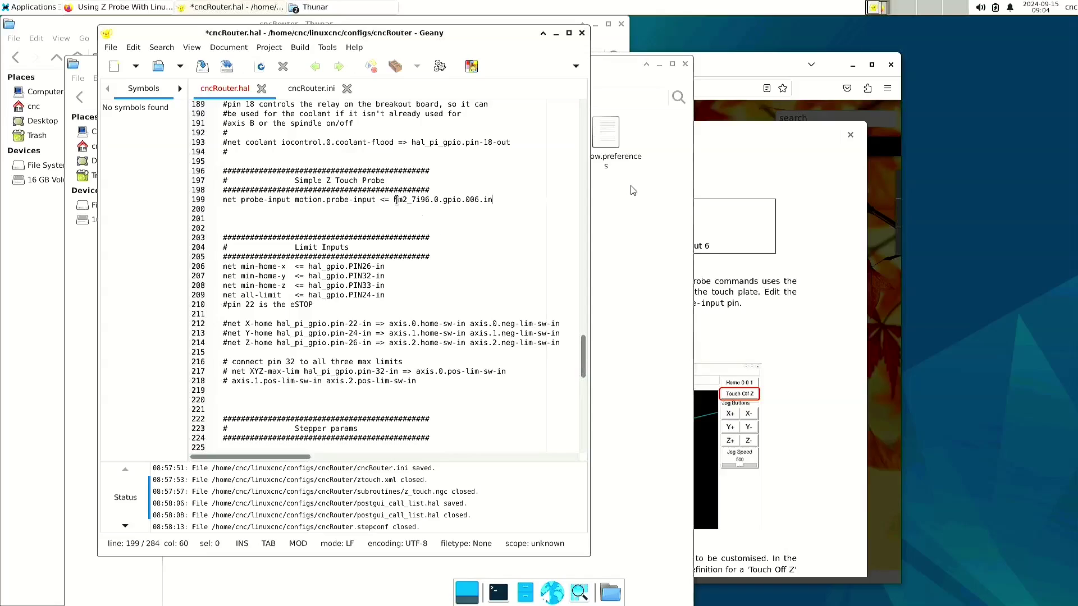
drag(396, 199, 494, 199)
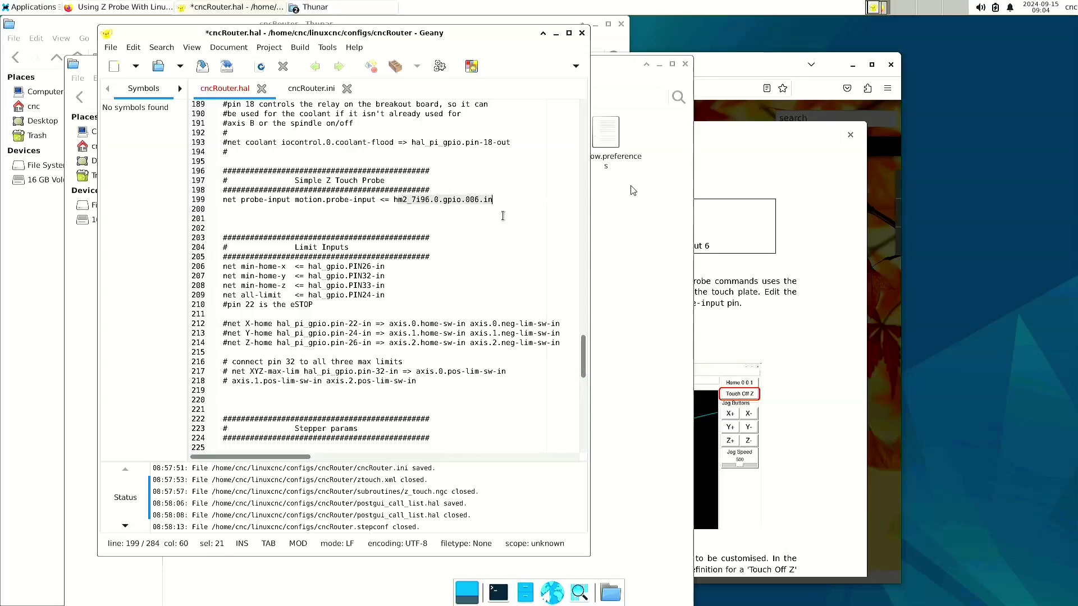
key(BackSpace)
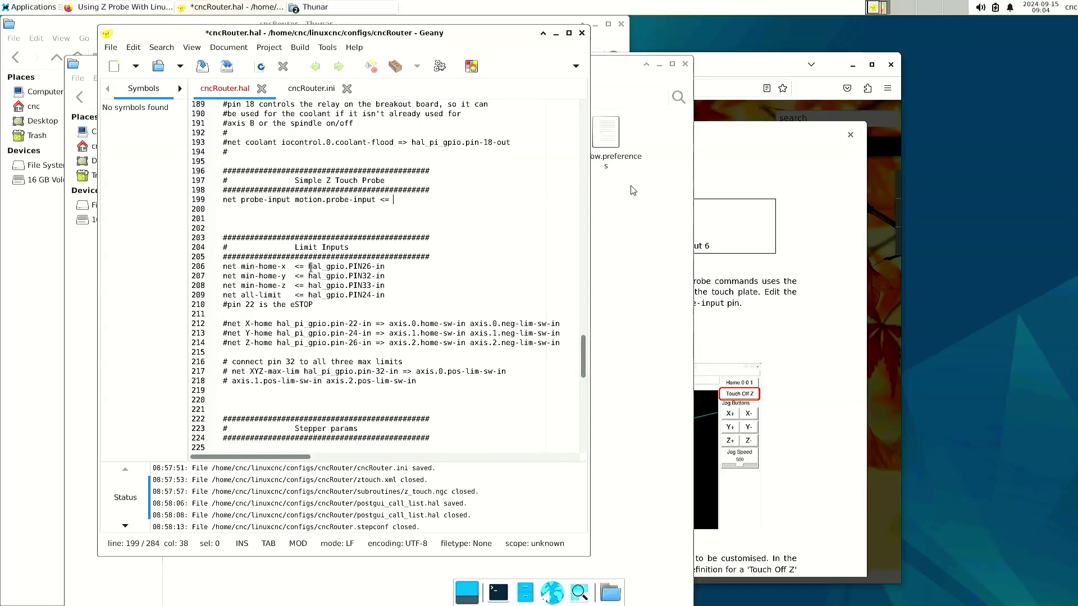
drag(311, 266, 383, 266)
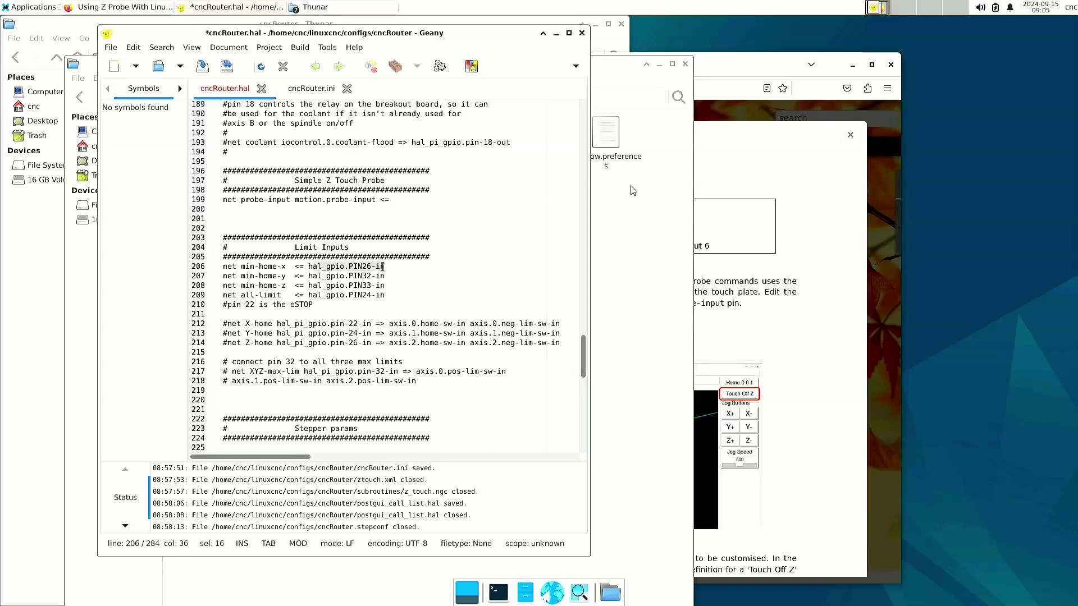
click(408, 198)
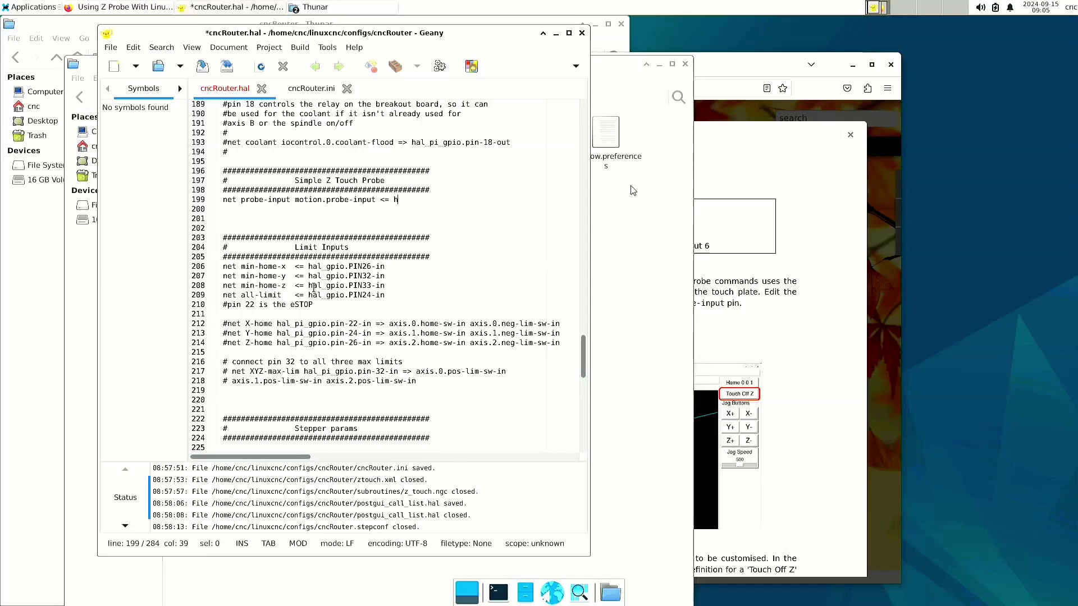
text(h)
text(al_gpio.PIN26-in)
text(2-in-not)
click(348, 200)
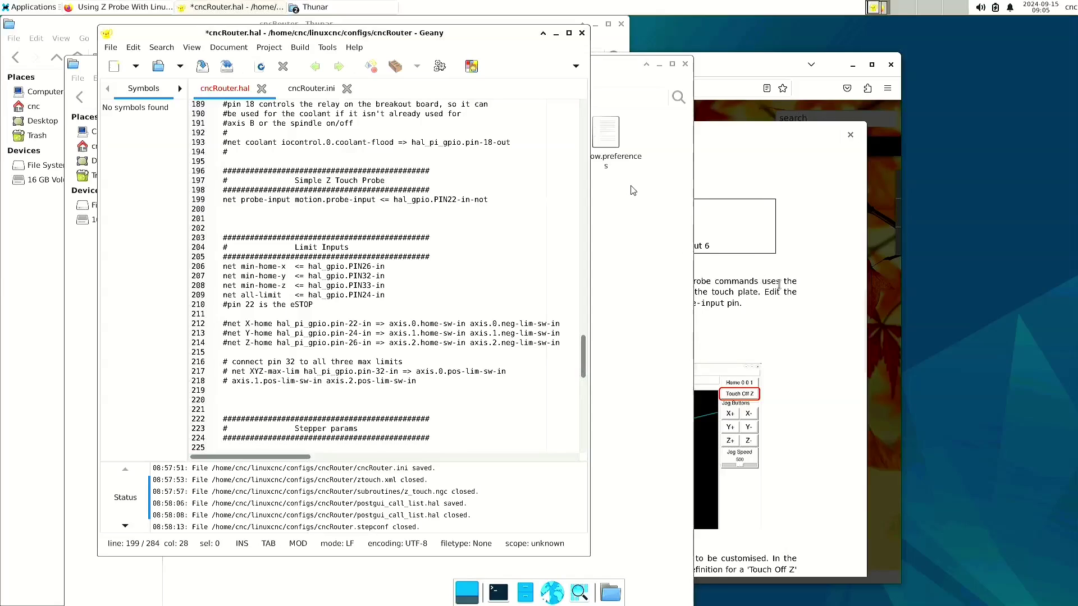
click(816, 285)
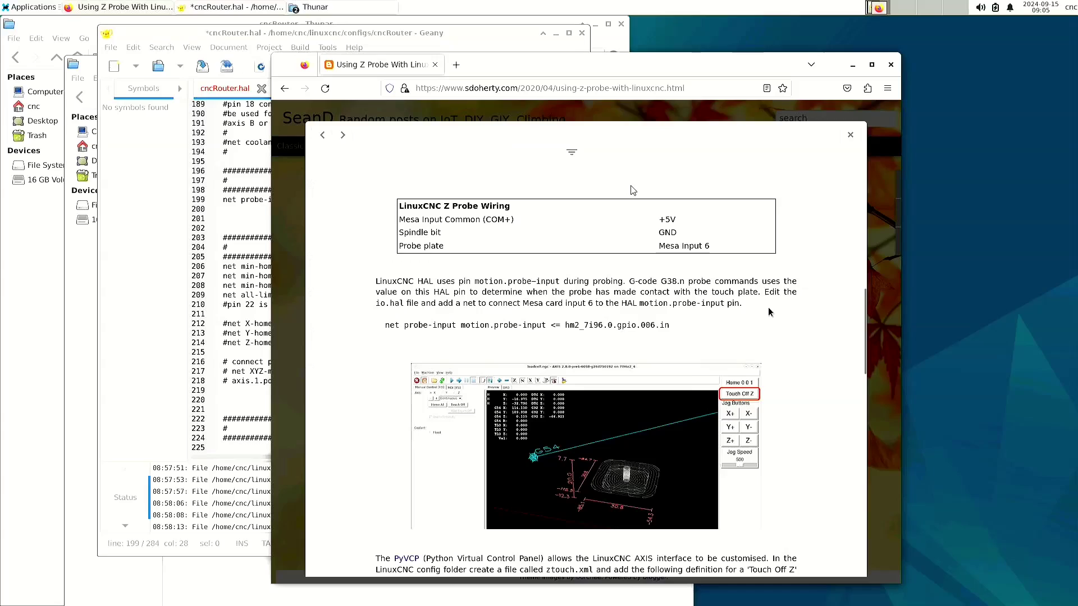
Copy the article's pyvcp Touch Off Z button XML block.
scroll(768, 307, down, 2)
scroll(768, 309, down, 5)
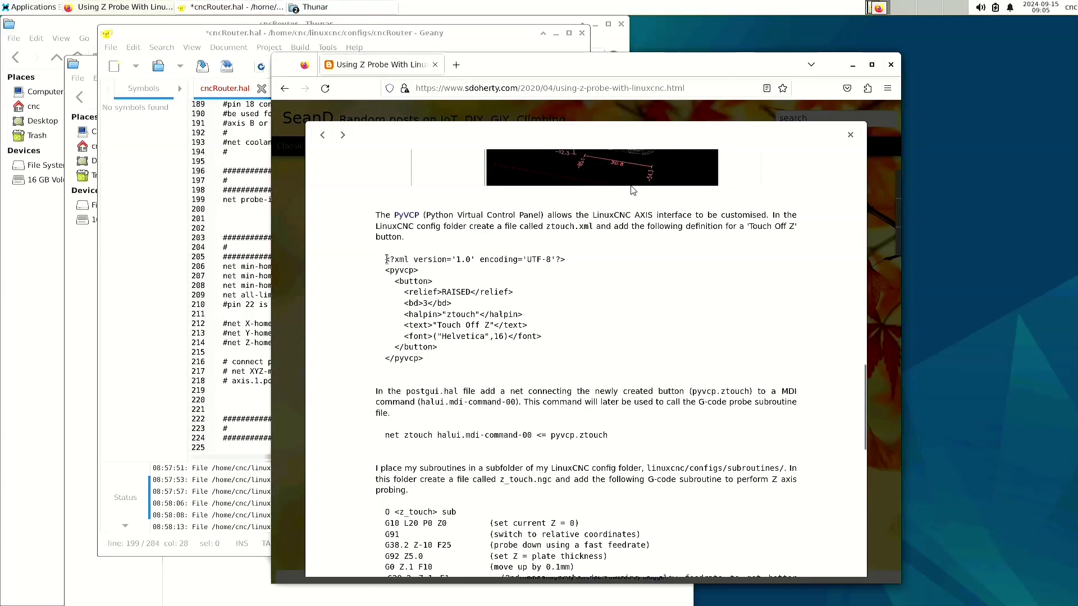
drag(385, 259, 435, 359)
right_click(418, 320)
click(430, 327)
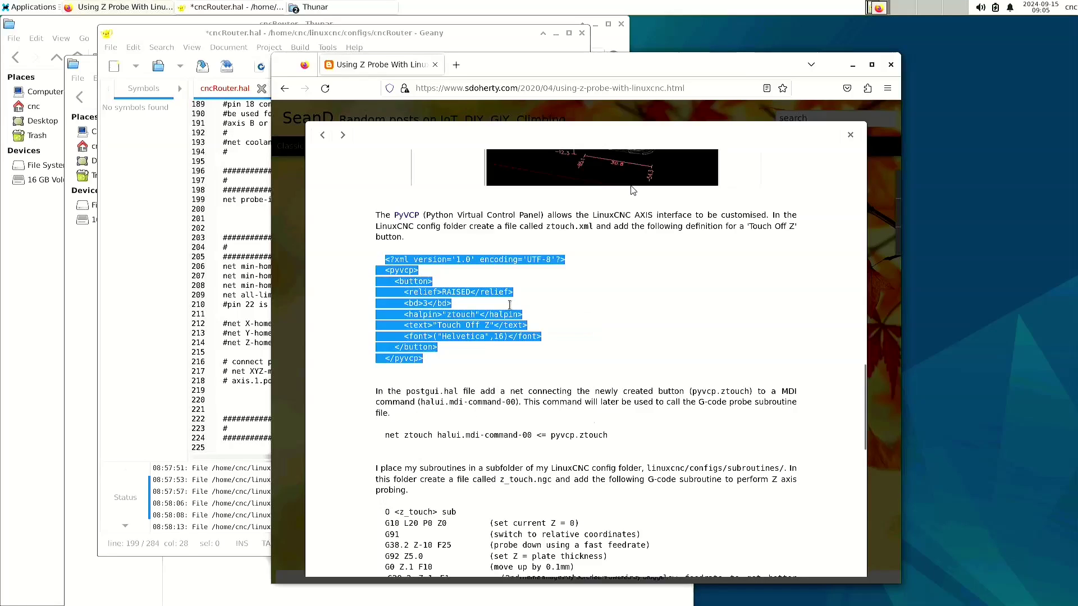
click(635, 267)
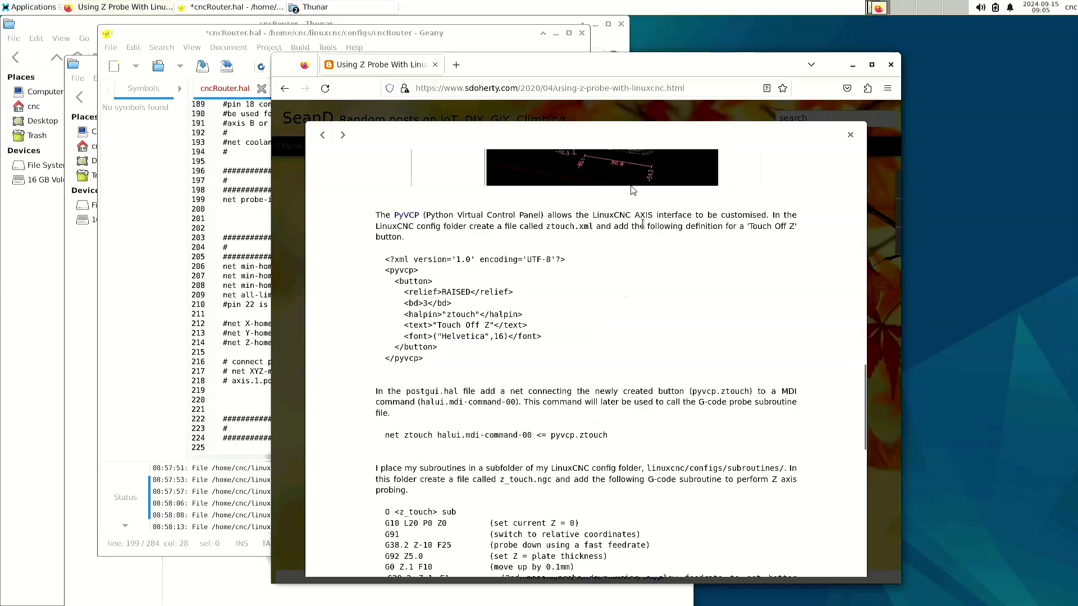
Paste the XML into a new Geany document and change the font size from 16 to 10.
click(467, 39)
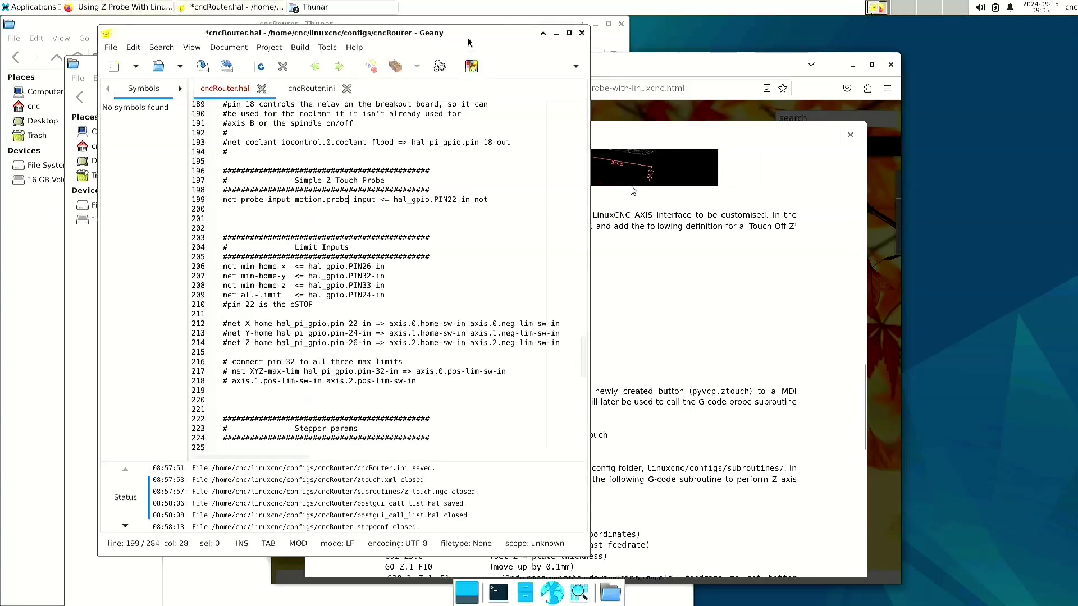
click(114, 67)
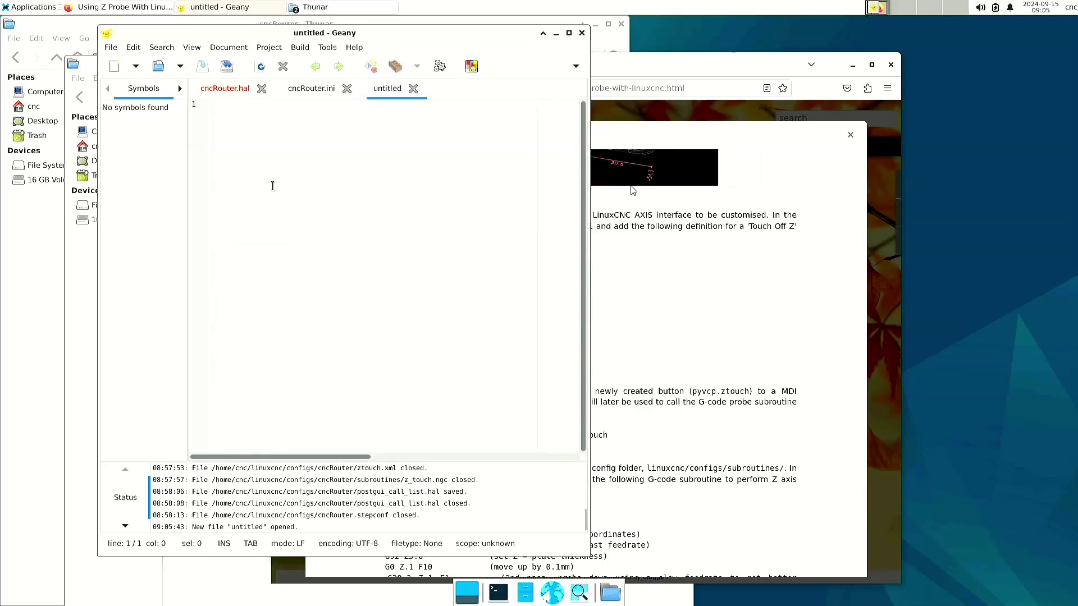
key(ctrl+v)
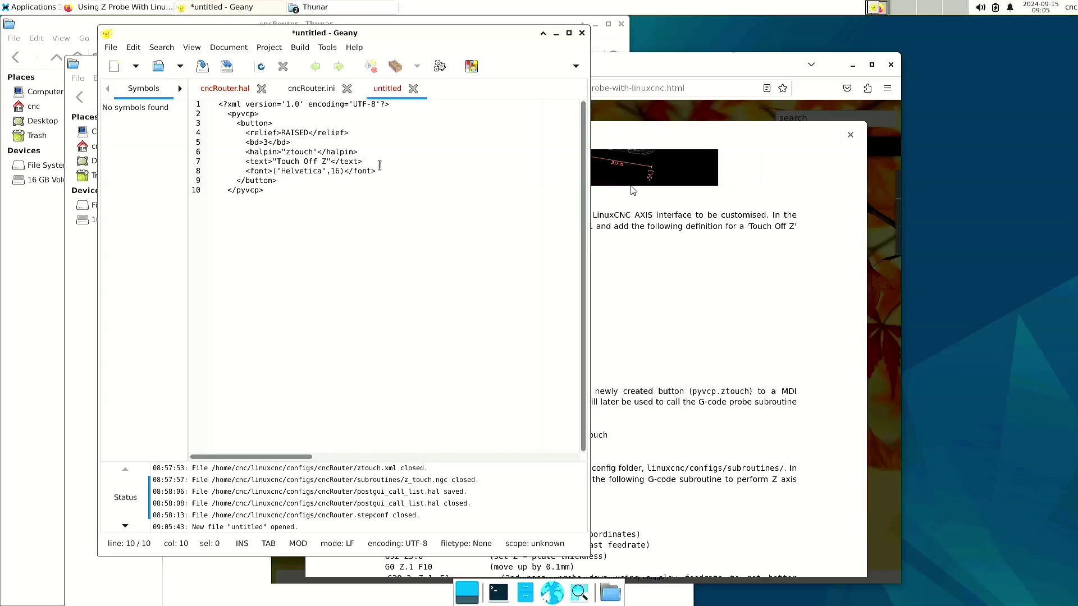
click(348, 169)
key(BackSpace)
text(0)
Look up the ztouch.xml file name in the article, then return to the new document.
click(758, 312)
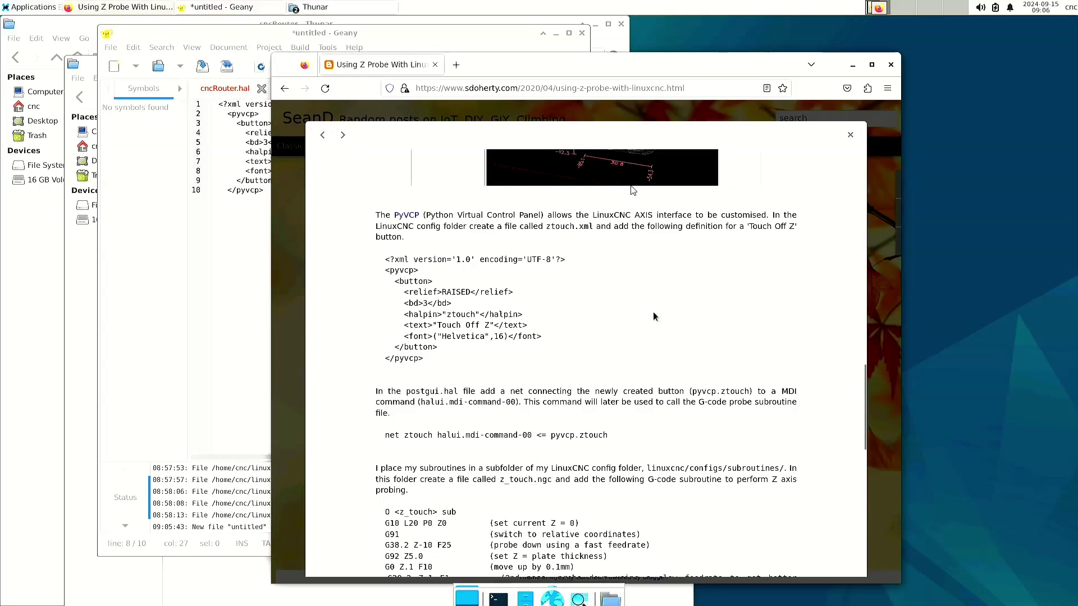
drag(550, 226, 594, 228)
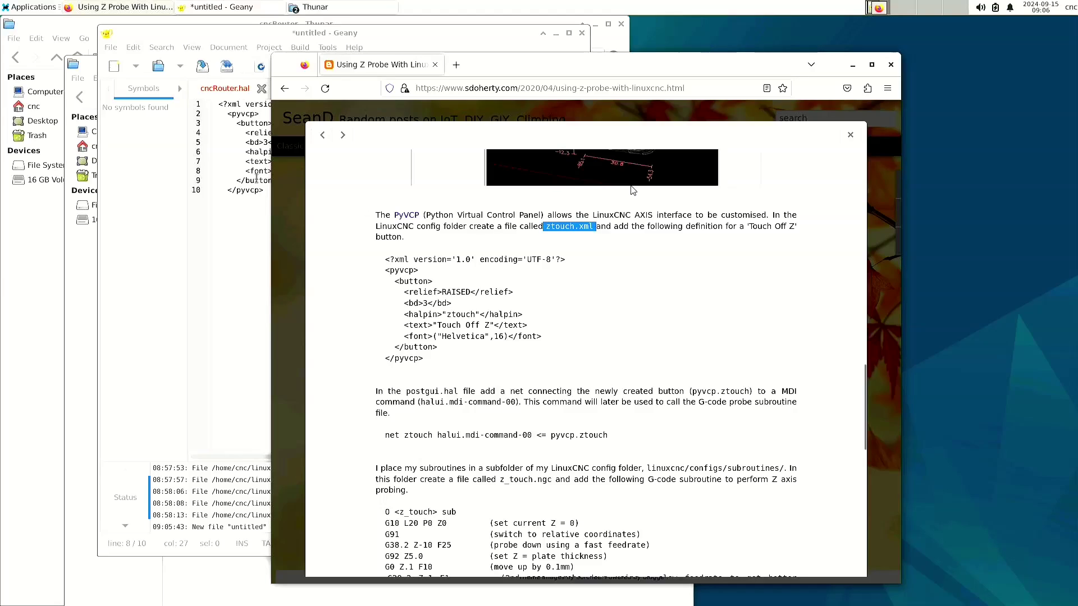
click(224, 229)
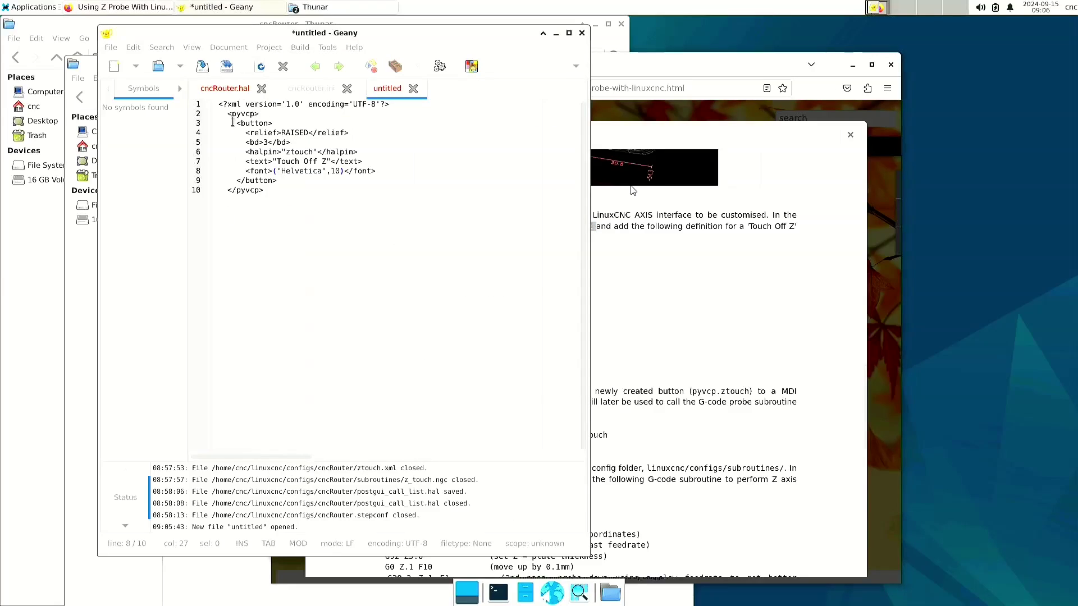
Save the new document as ztouch.xml in linuxcnc/configs/cncRouter.
click(112, 48)
click(139, 134)
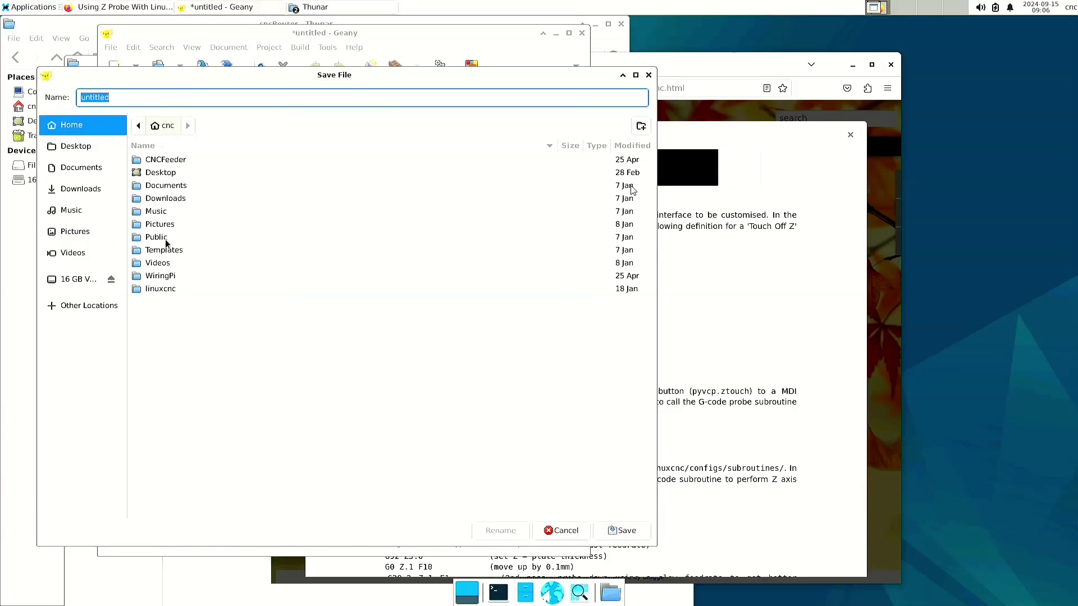
click(160, 289)
double_click(160, 289)
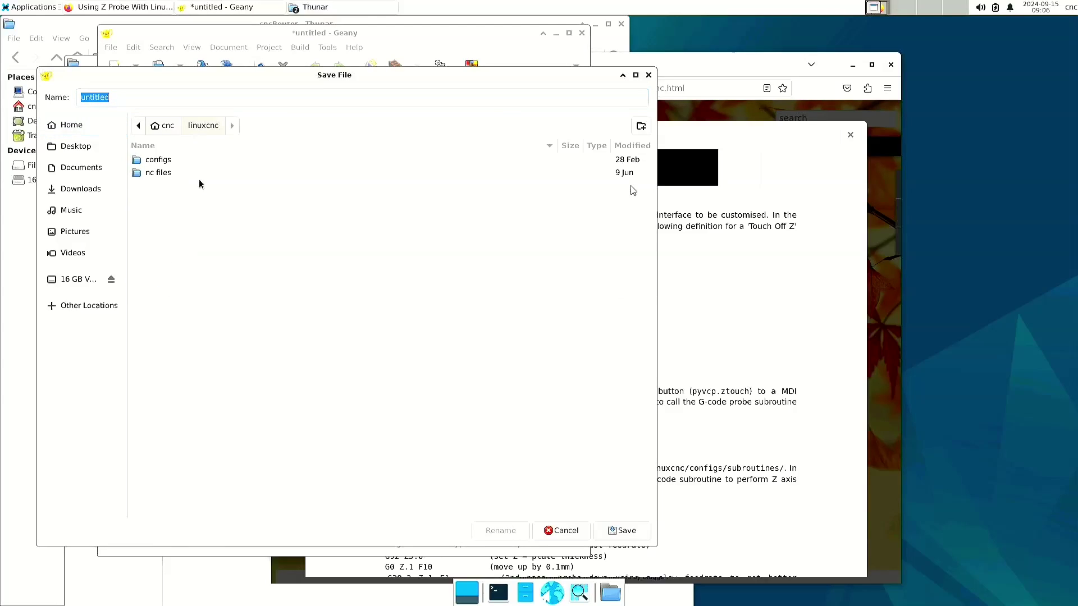
double_click(167, 160)
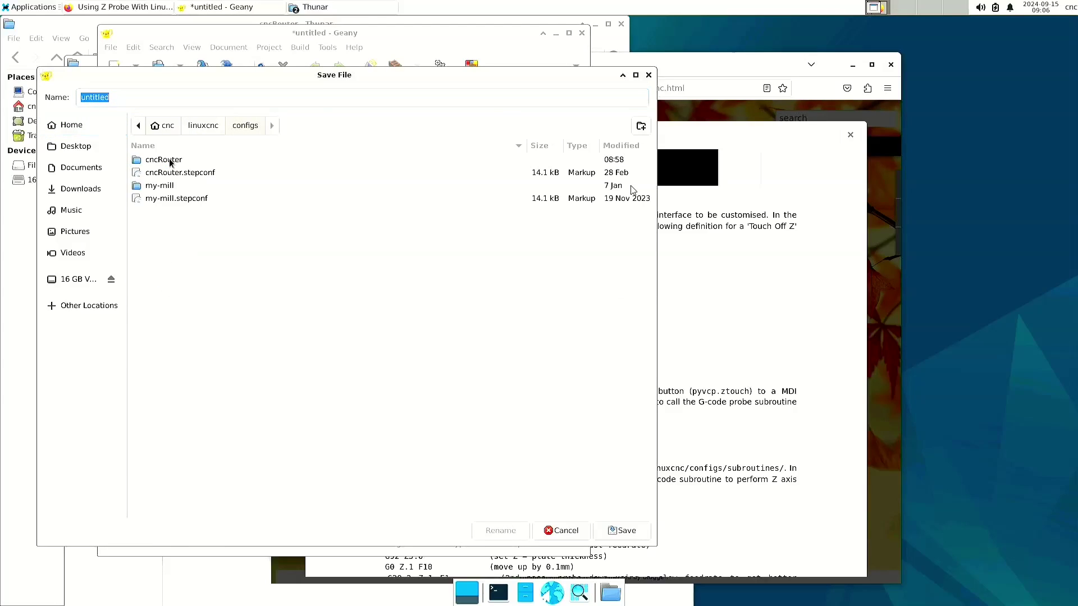
double_click(169, 162)
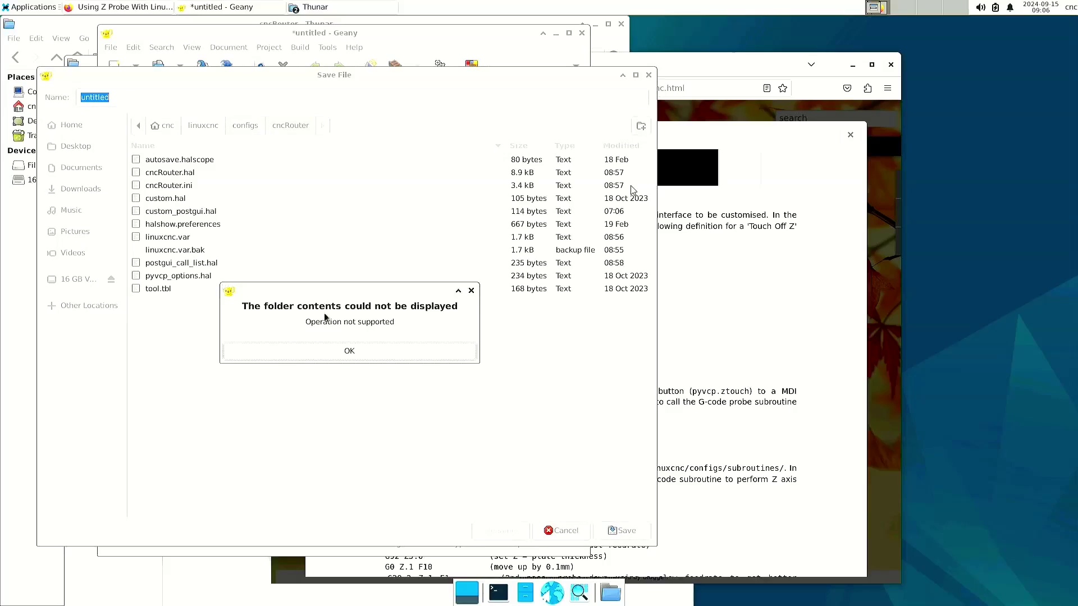
click(366, 354)
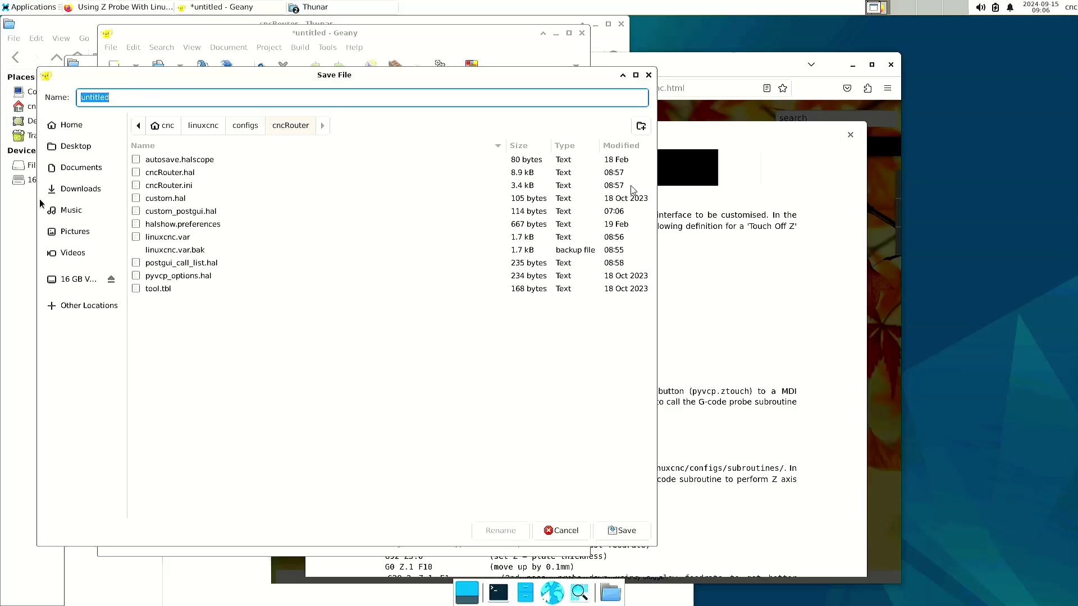
text(ztouch.xml)
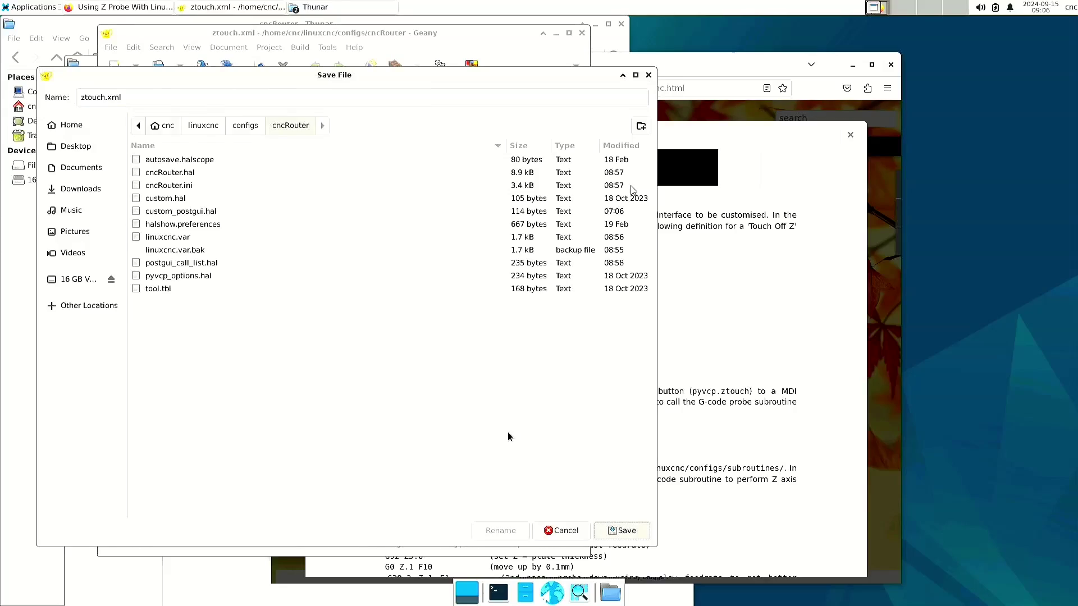
click(623, 530)
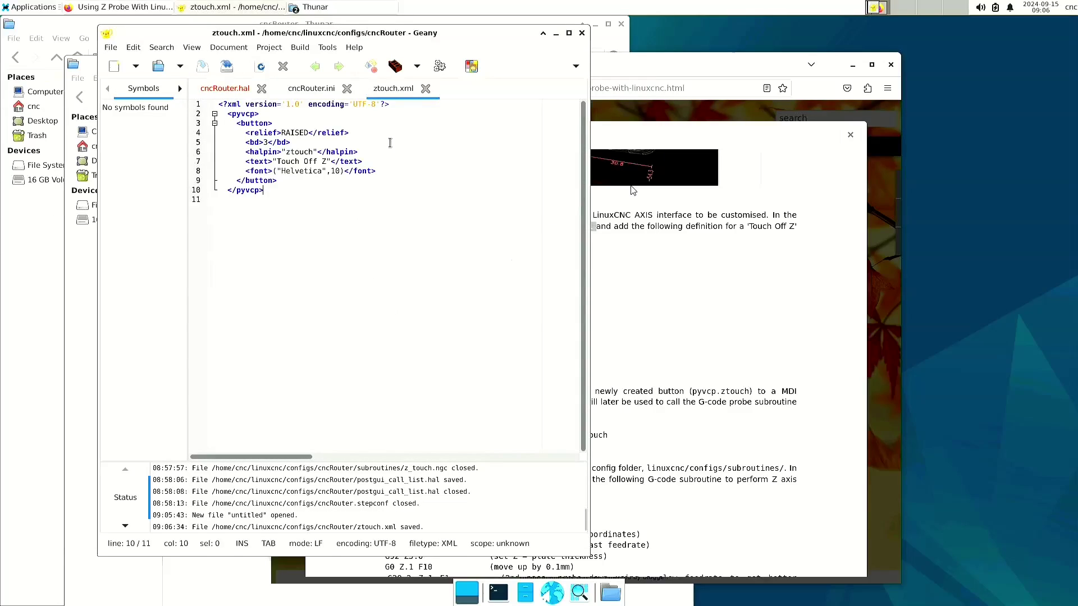
Copy the 'net ztouch halui.mdi-command-00 <= pyvcp.ztouch' line from the article.
click(690, 295)
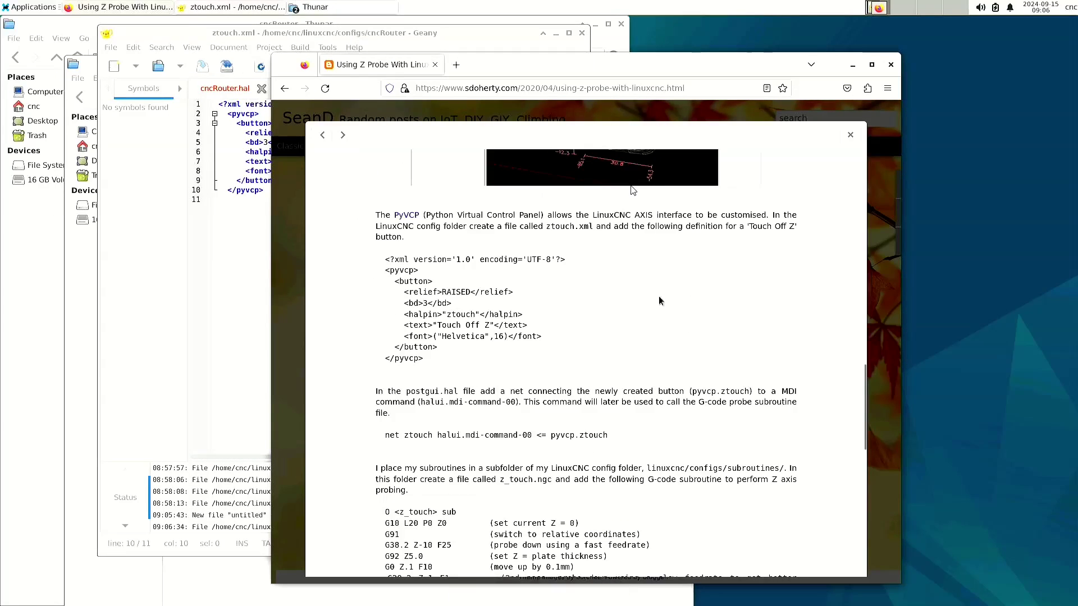
scroll(572, 320, down, 3)
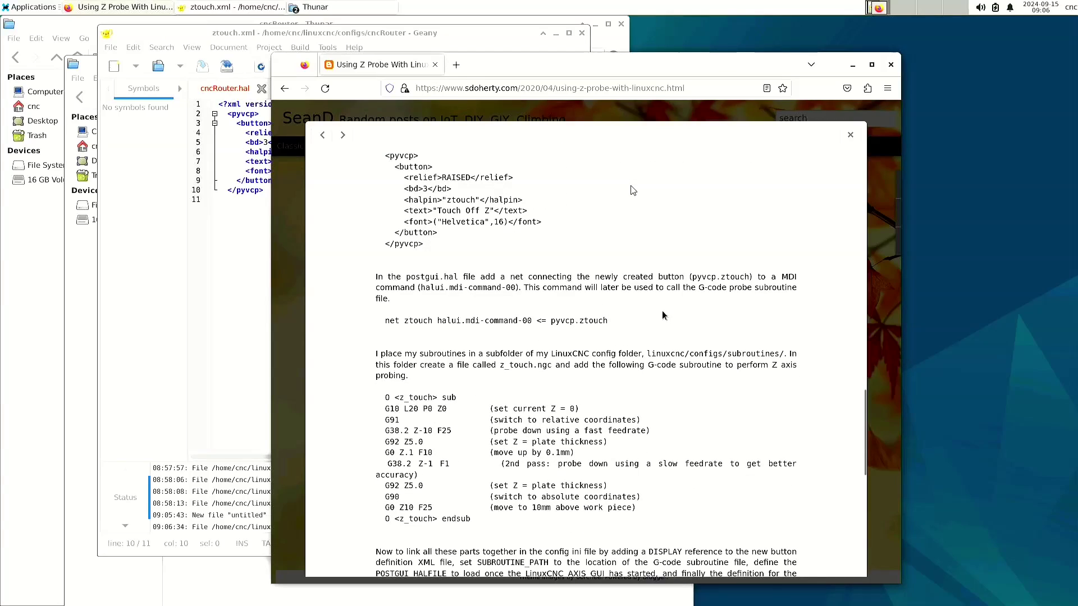
scroll(659, 316, down, 3)
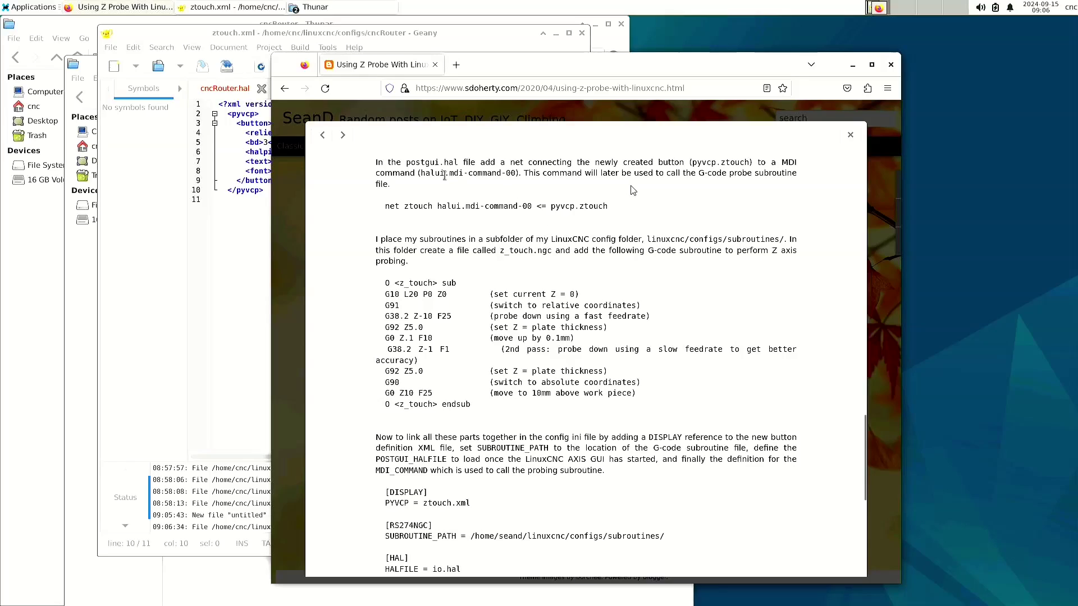
drag(459, 163, 406, 162)
drag(385, 206, 611, 208)
right_click(581, 204)
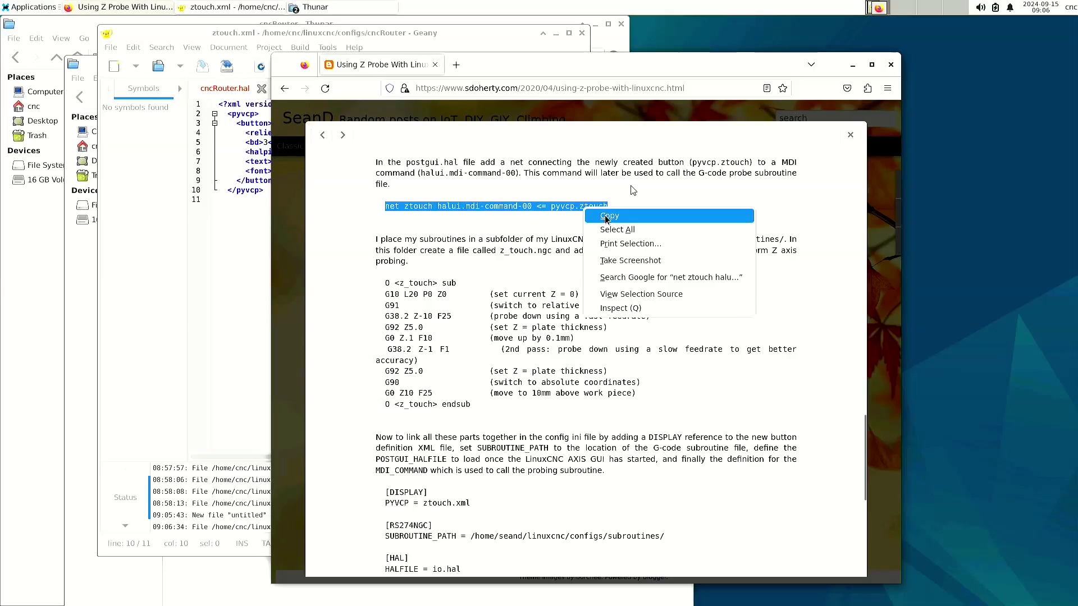
click(606, 217)
Scroll cncRouter.ini to its [HAL] section, which names postgui_call_list.hal as POSTGUI_HALFILE.
click(432, 225)
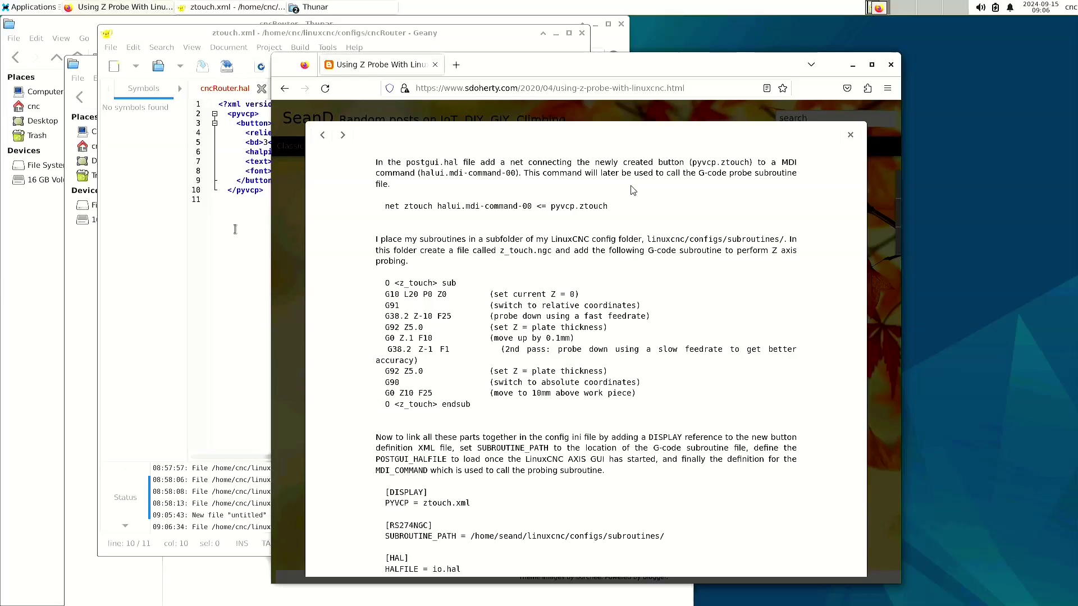
click(287, 222)
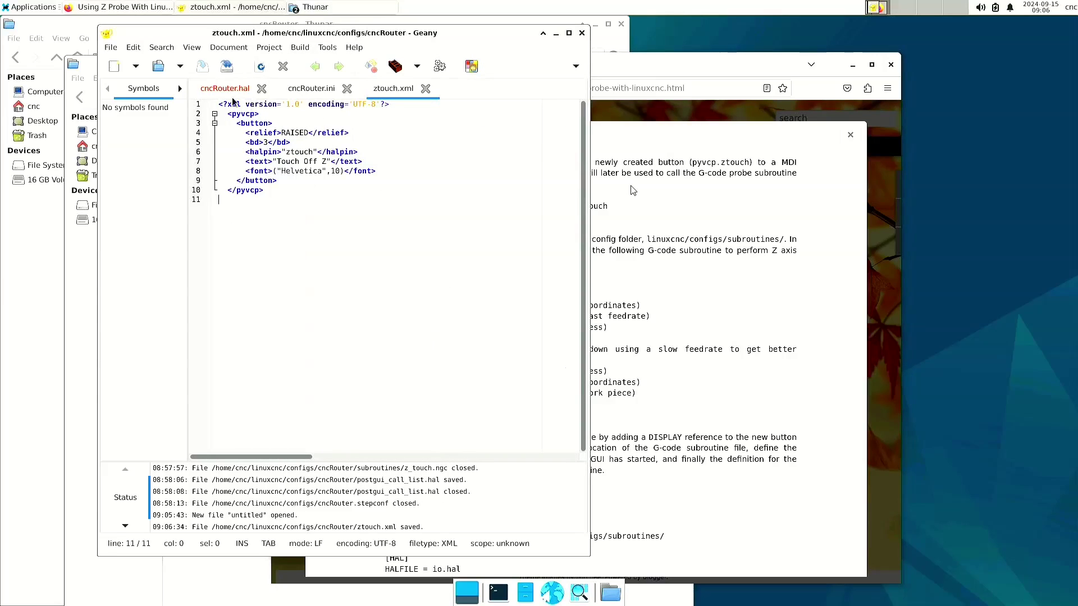
click(228, 90)
scroll(382, 249, up, 12)
scroll(383, 249, up, 10)
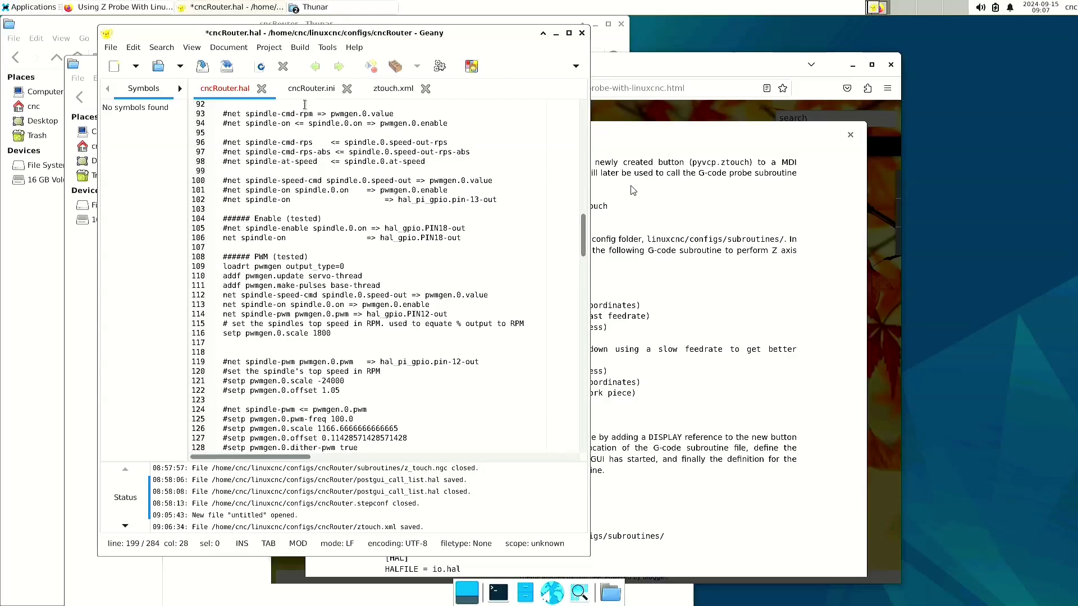
click(307, 92)
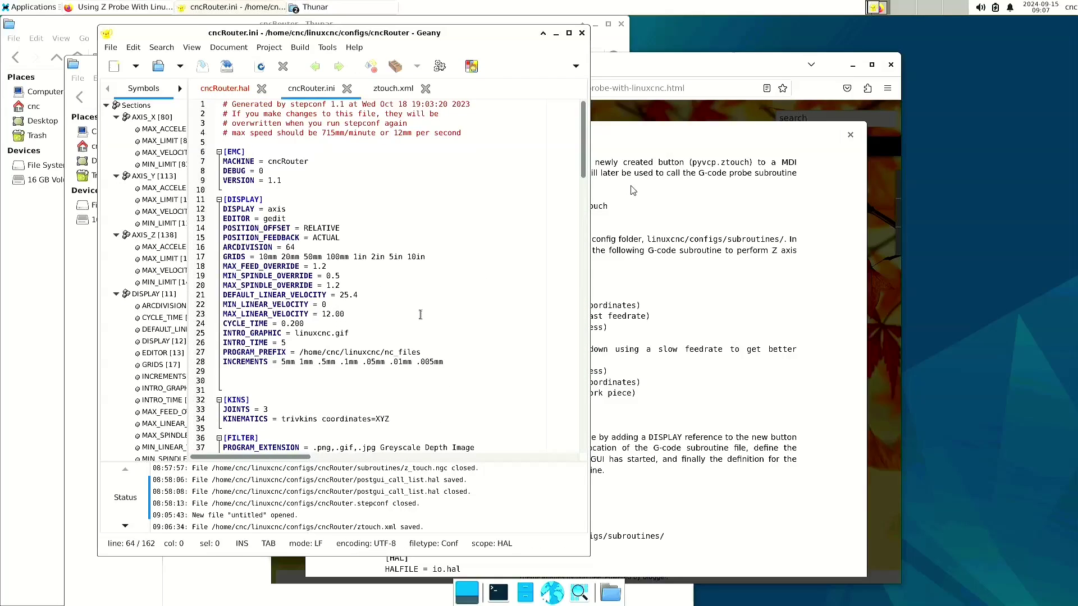
scroll(420, 314, down, 10)
scroll(420, 314, down, 3)
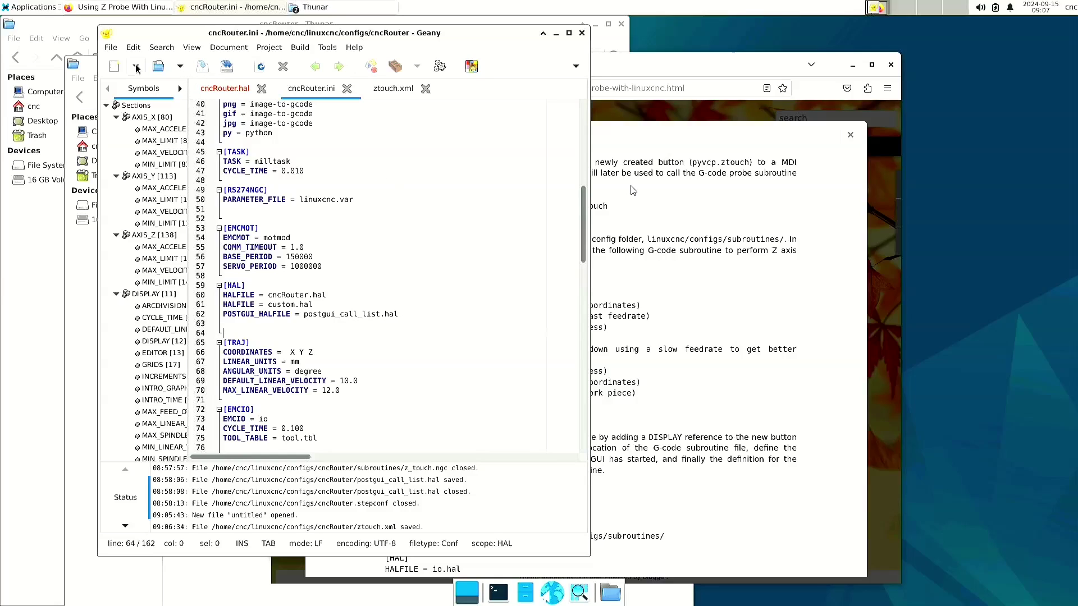
Open postgui_call_list.hal in Geany.
click(160, 66)
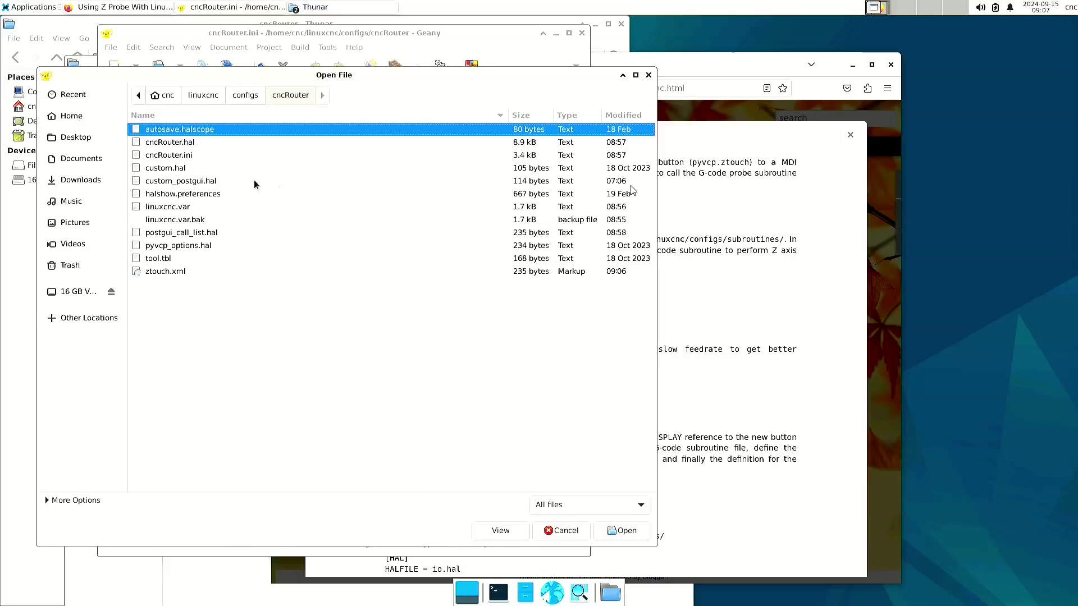
click(179, 237)
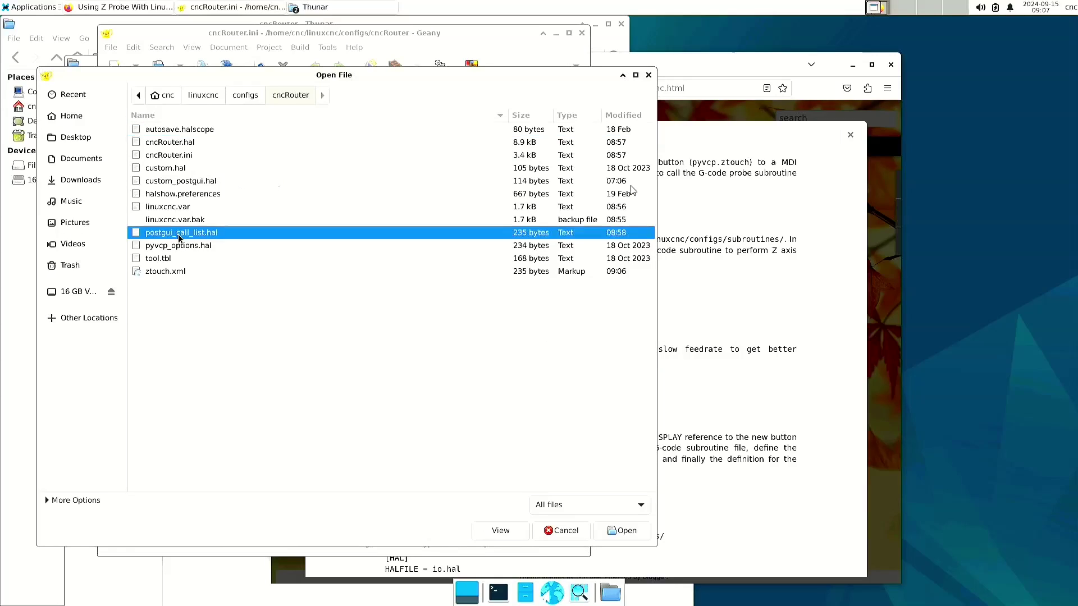
click(614, 530)
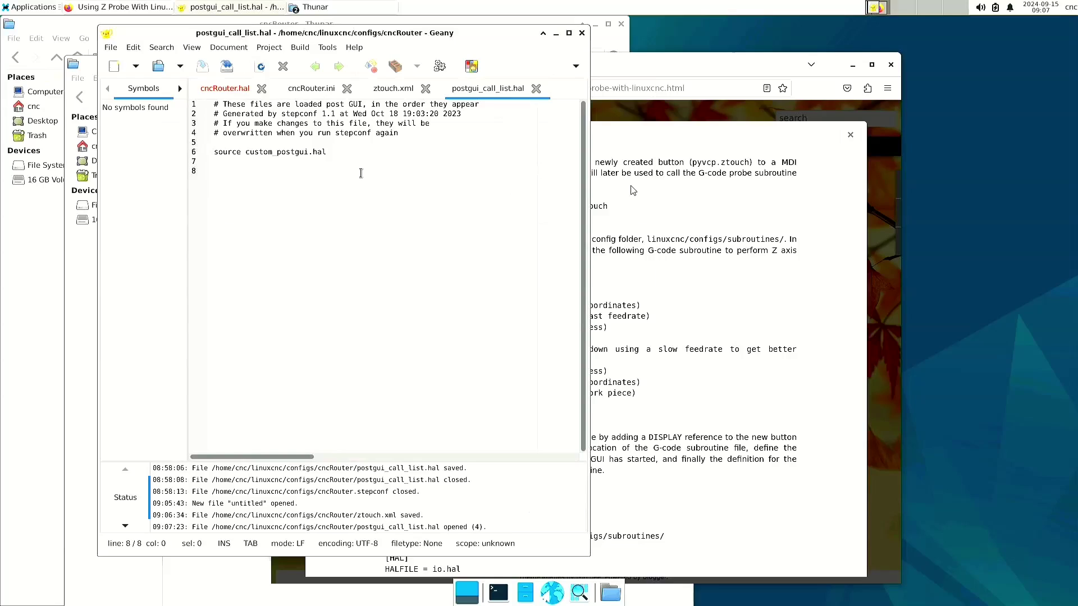
Paste the net ztouch line at line 8, save and close the file.
key(ctrl+v)
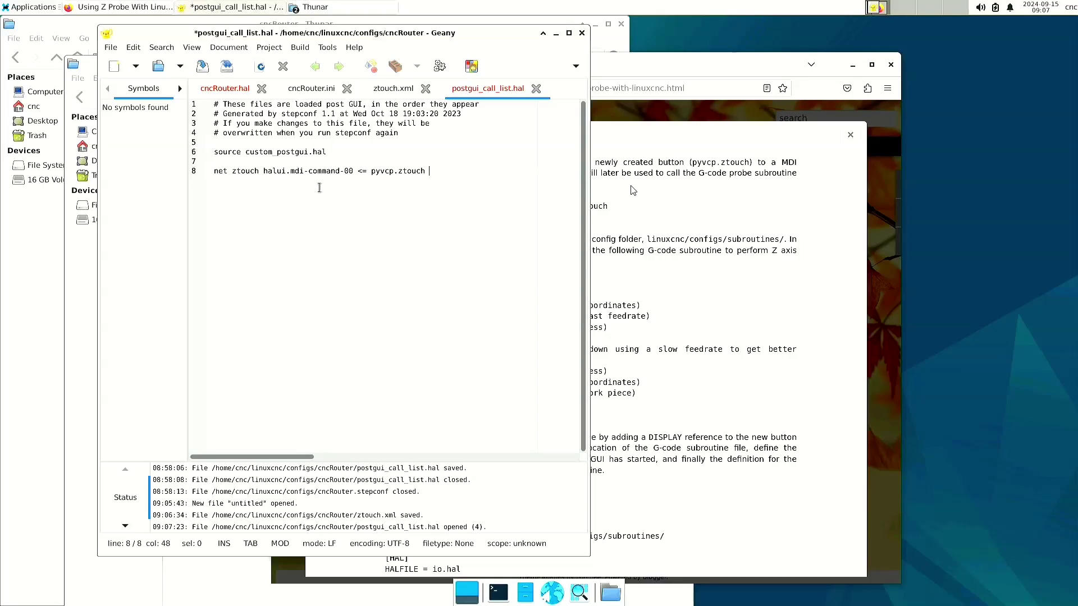
click(205, 69)
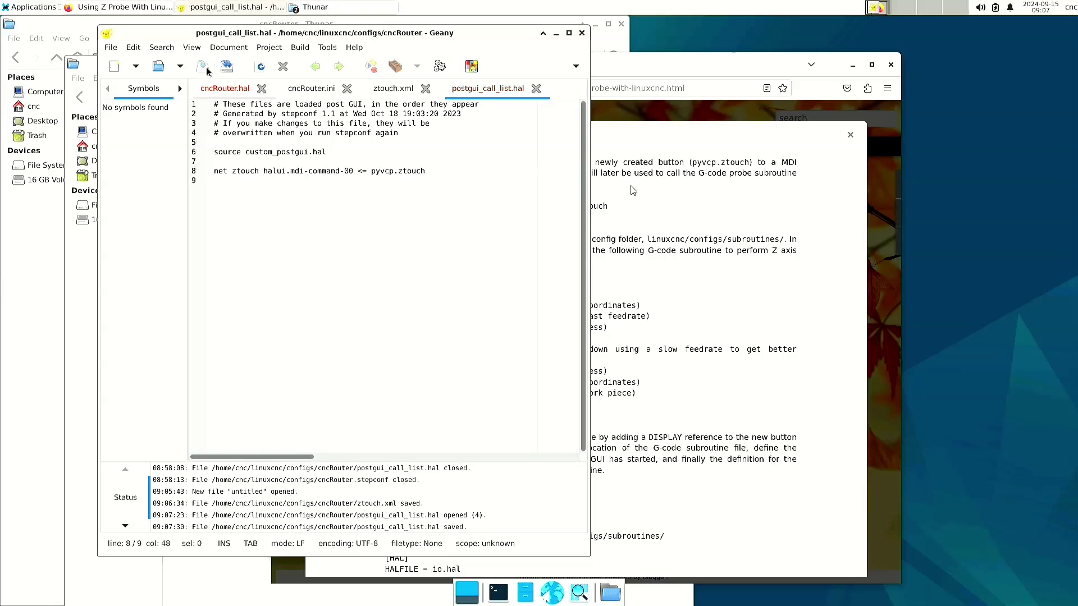
click(536, 88)
click(679, 268)
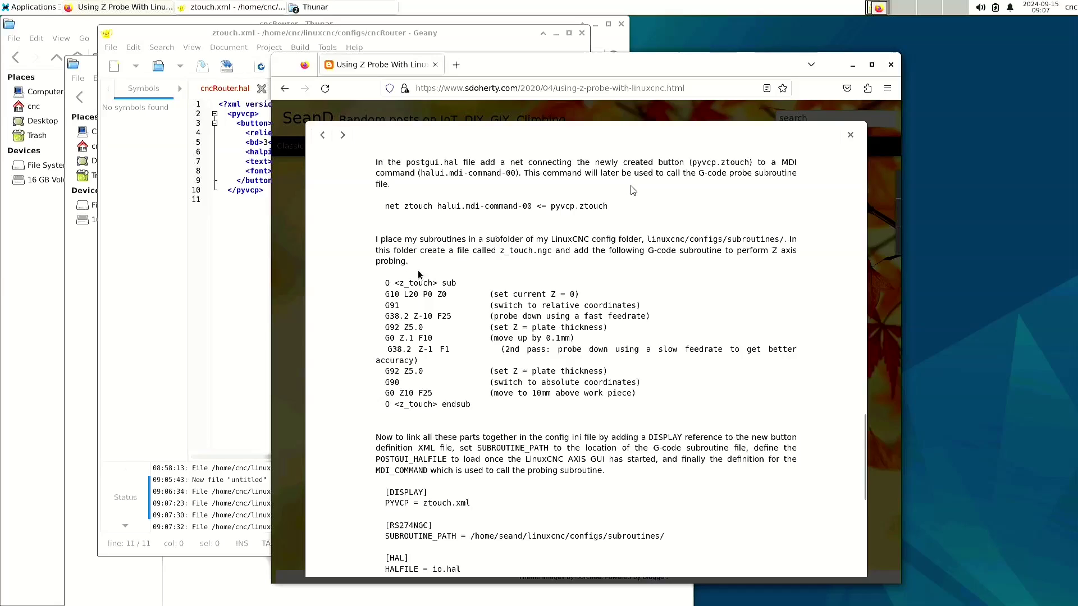
drag(383, 282, 487, 411)
key(ctrl+c)
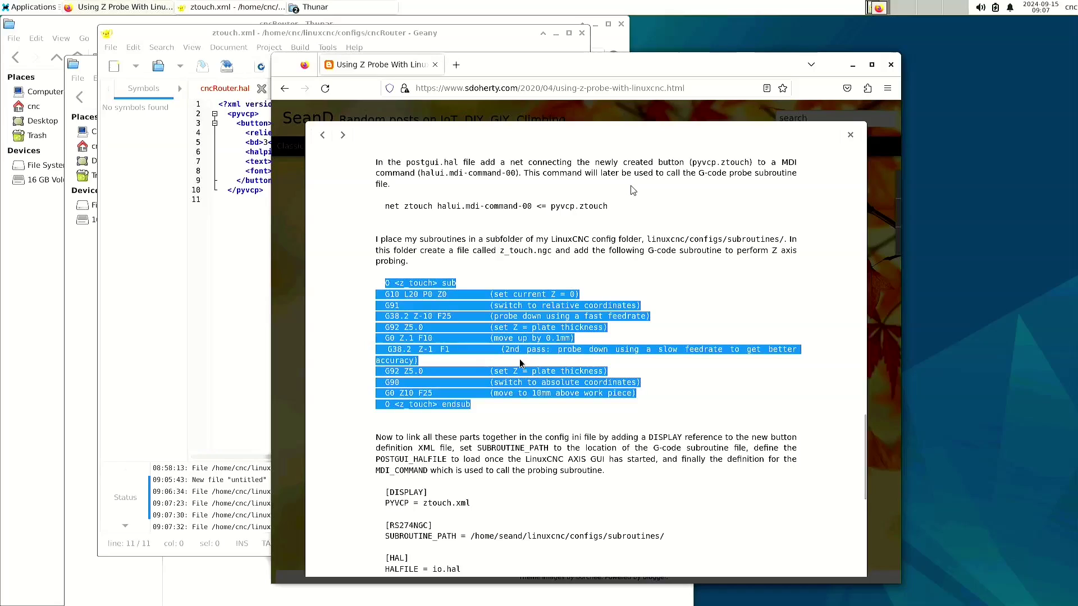
click(503, 265)
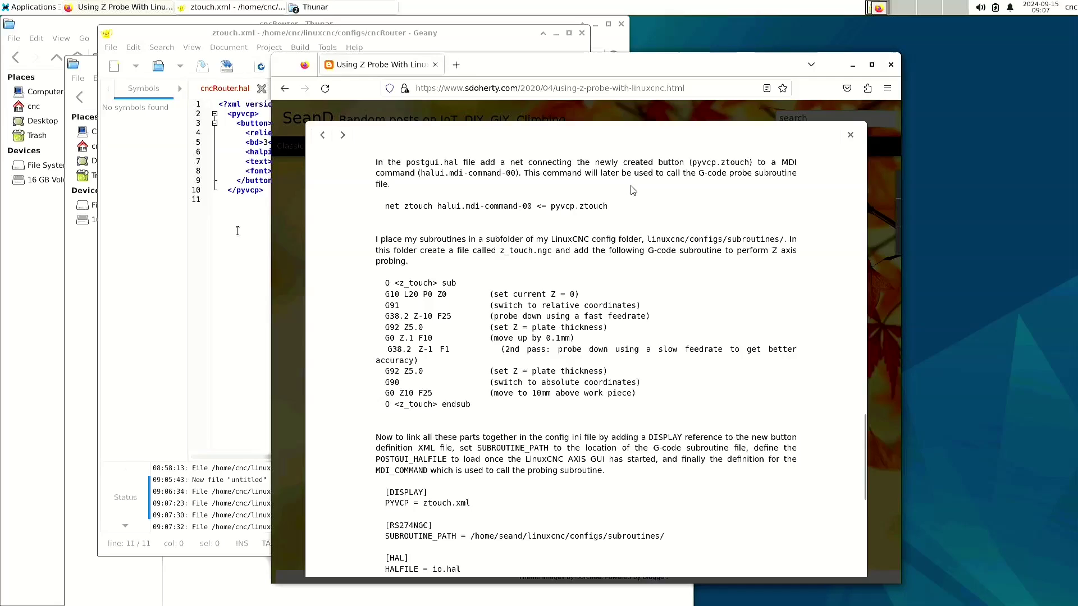
Create a new folder named subroutines in the cncRouter folder.
click(68, 262)
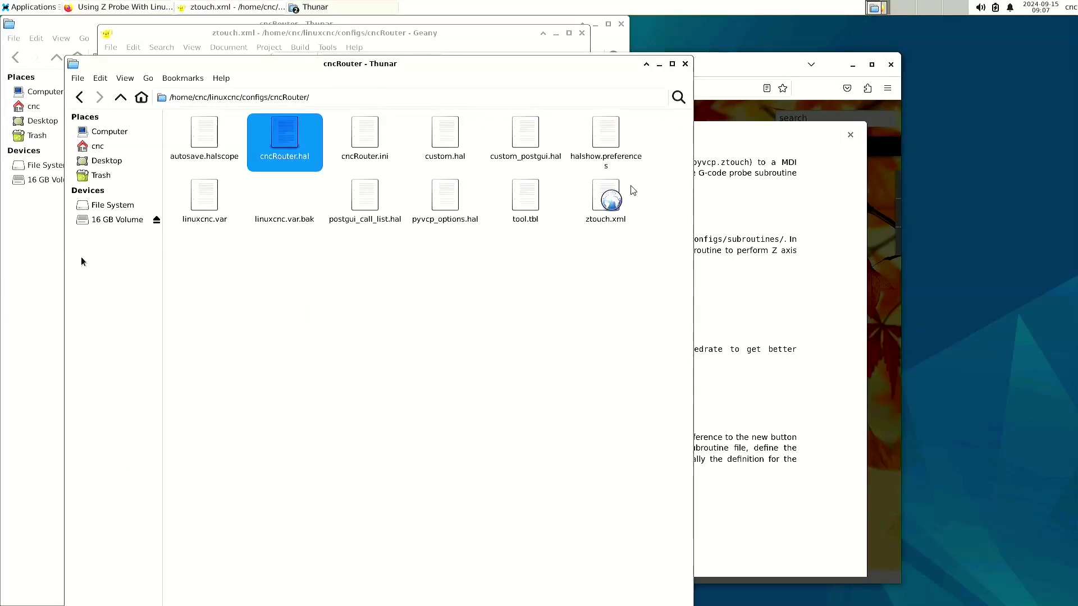
click(310, 282)
right_click(237, 281)
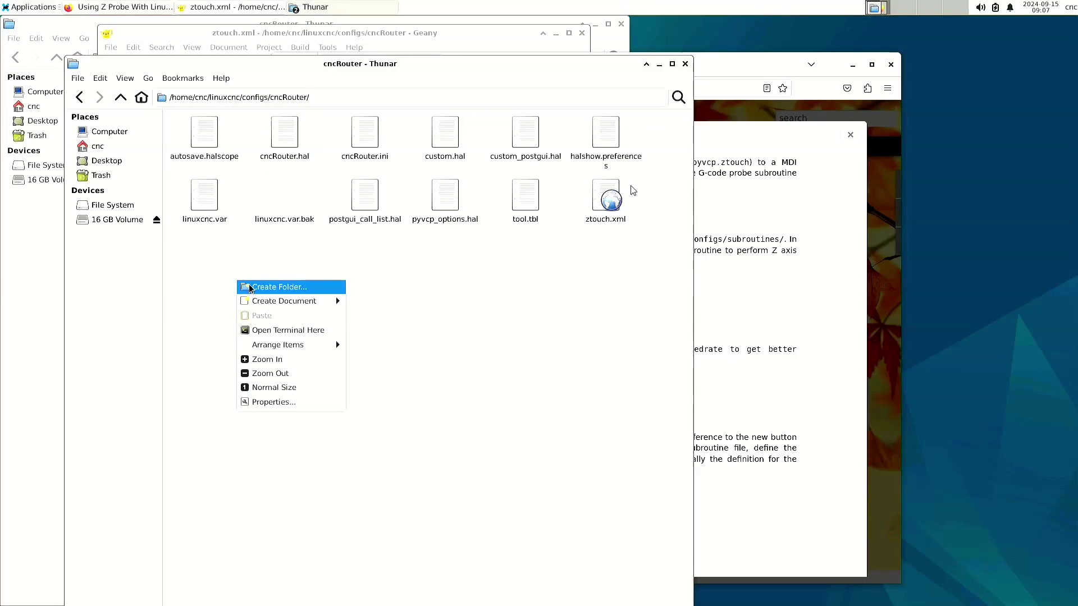
click(259, 286)
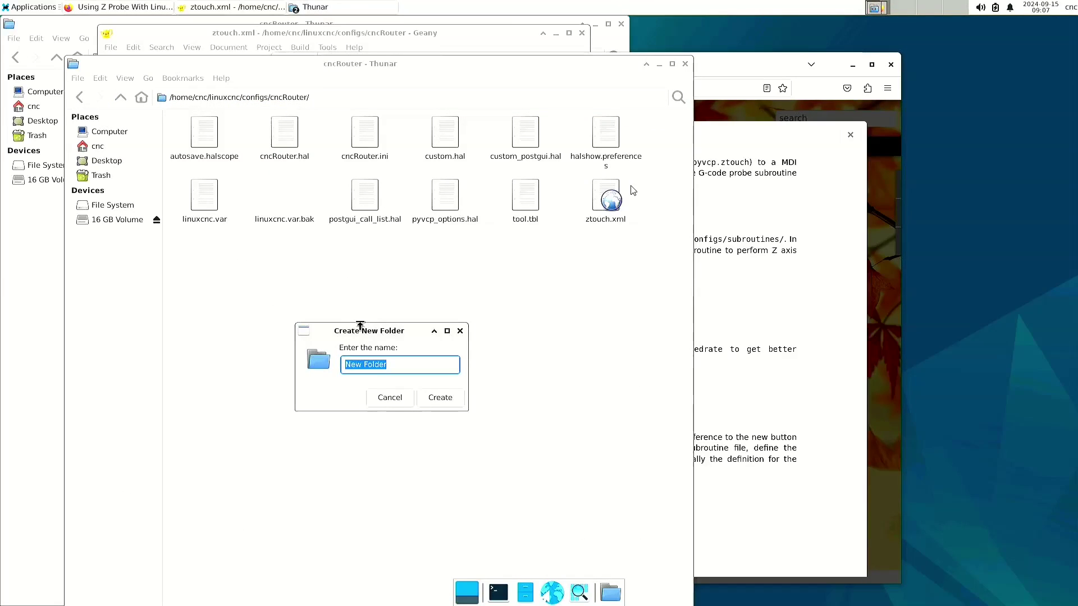
text(subrout)
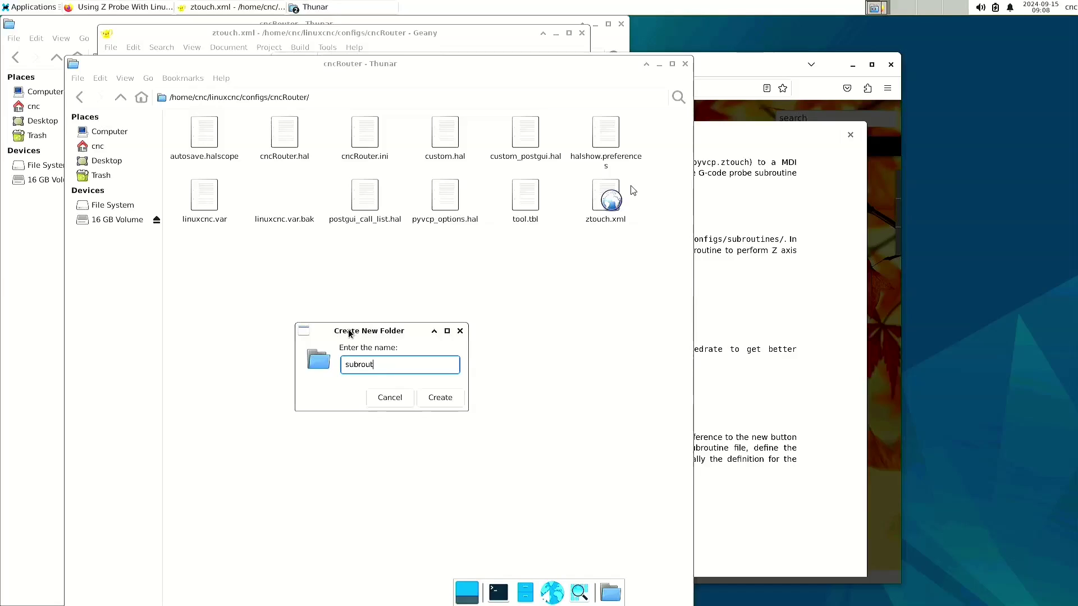
text(ines)
click(455, 400)
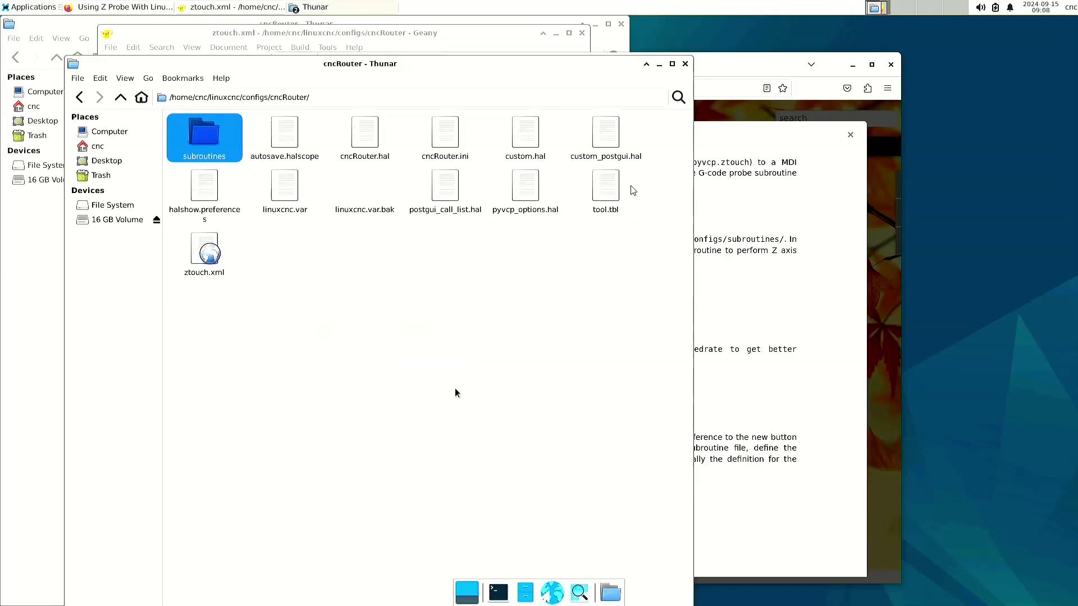
Open the empty subroutines folder, then move the file manager aside and return to Geany.
double_click(201, 142)
right_click(225, 174)
click(243, 143)
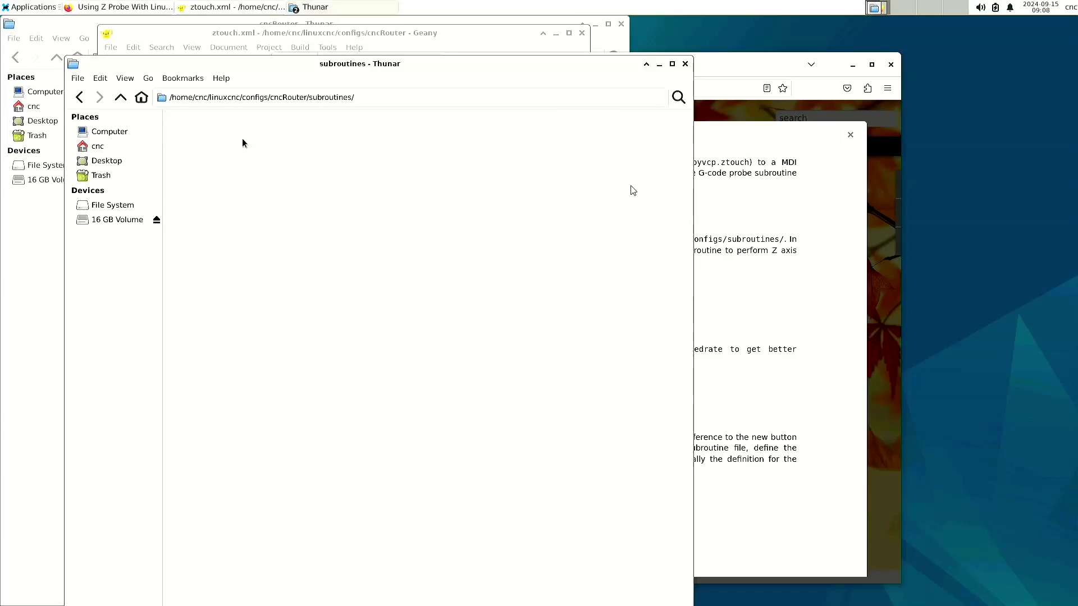
drag(254, 59, 234, 122)
click(194, 33)
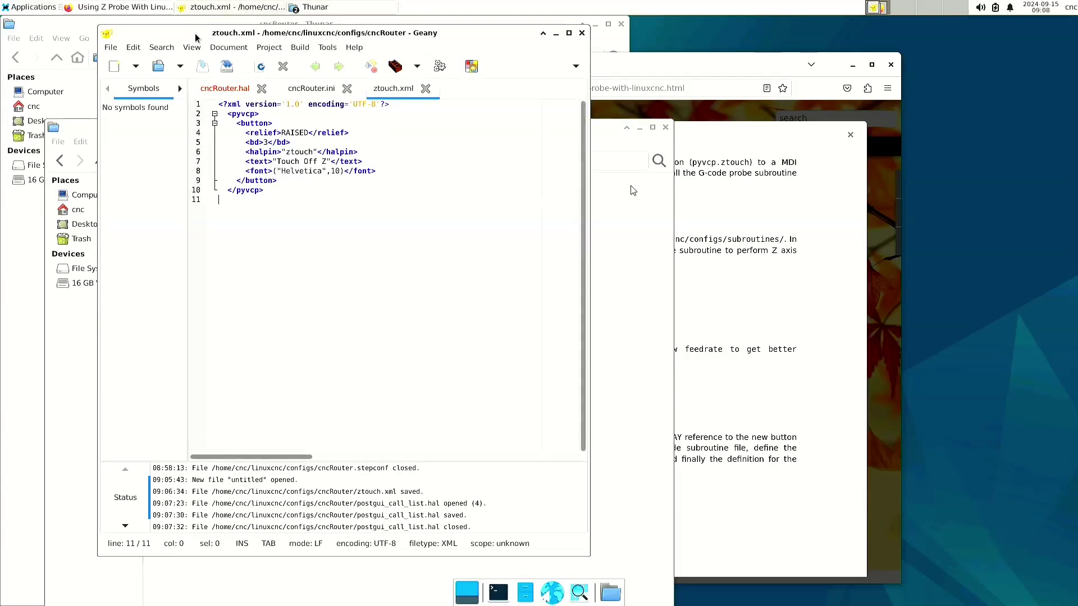
Paste the O<z_touch> probing subroutine into a new file, un-indented, with a trailing blank line.
click(111, 48)
click(120, 65)
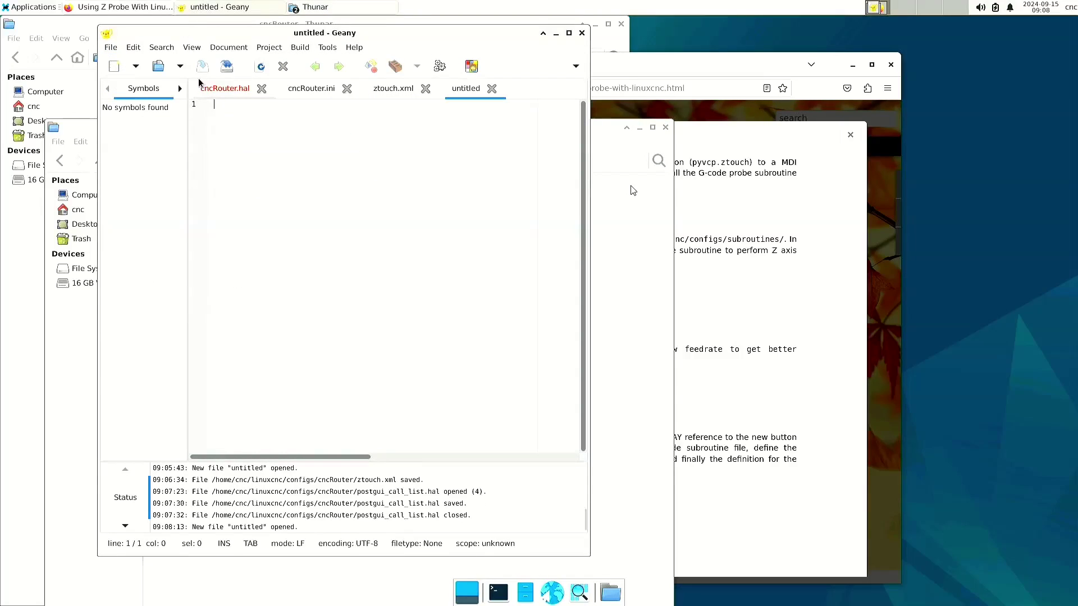
key(ctrl+v)
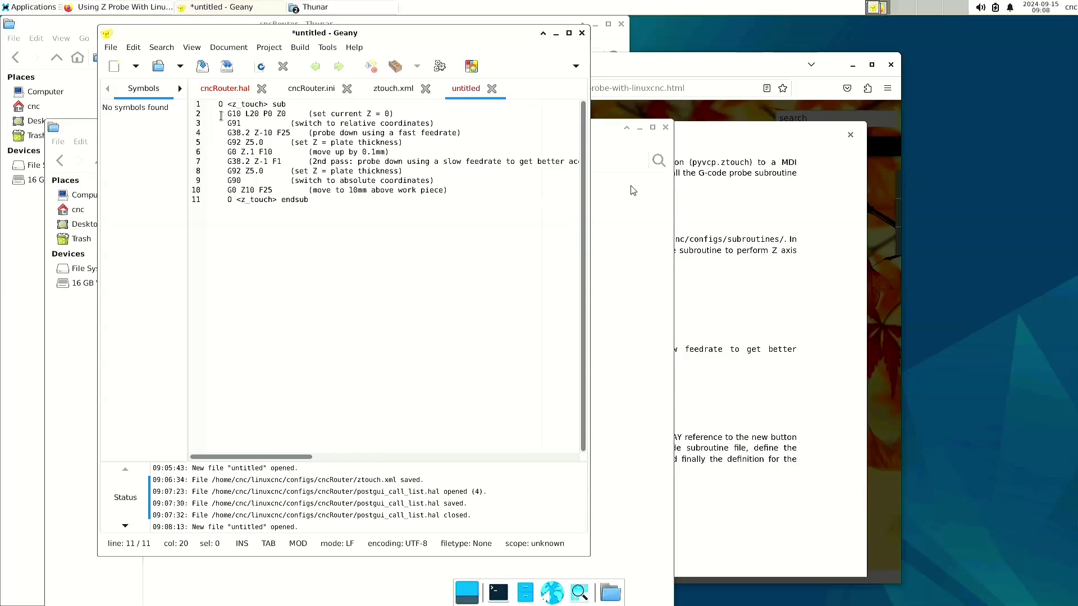
drag(219, 114, 214, 214)
key(shift+Tab)
click(337, 205)
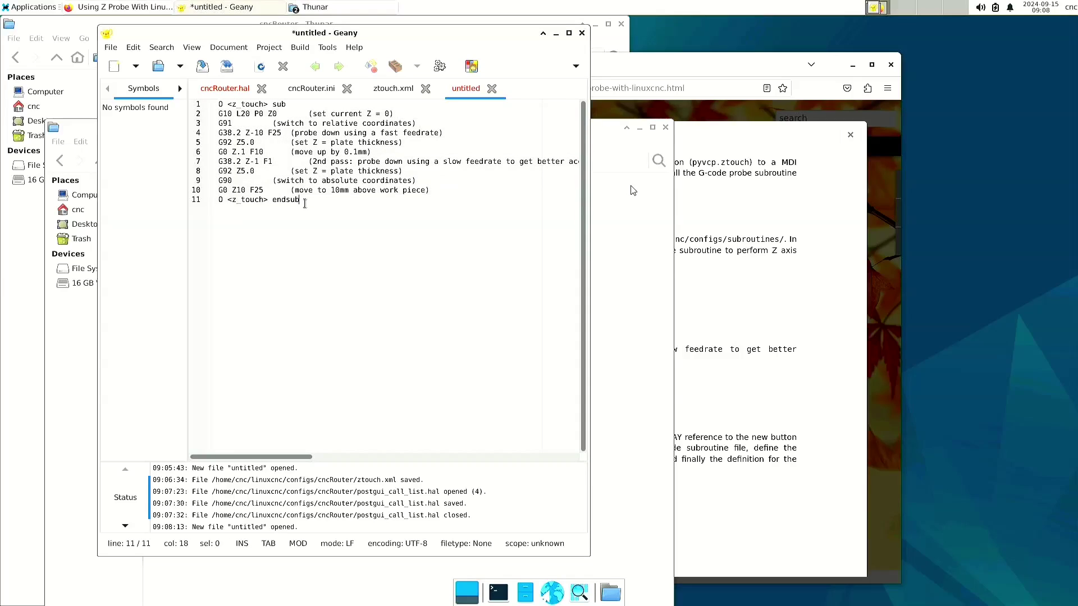
key(Return)
Change the plate-thickness setting on line 8 to G92 Z19.40.
drag(262, 134, 245, 134)
click(256, 172)
drag(258, 171, 242, 171)
text(10.)
text(40)
In the Save dialog, browse to the linuxcnc/configs/cncRouter/subroutines folder.
click(203, 65)
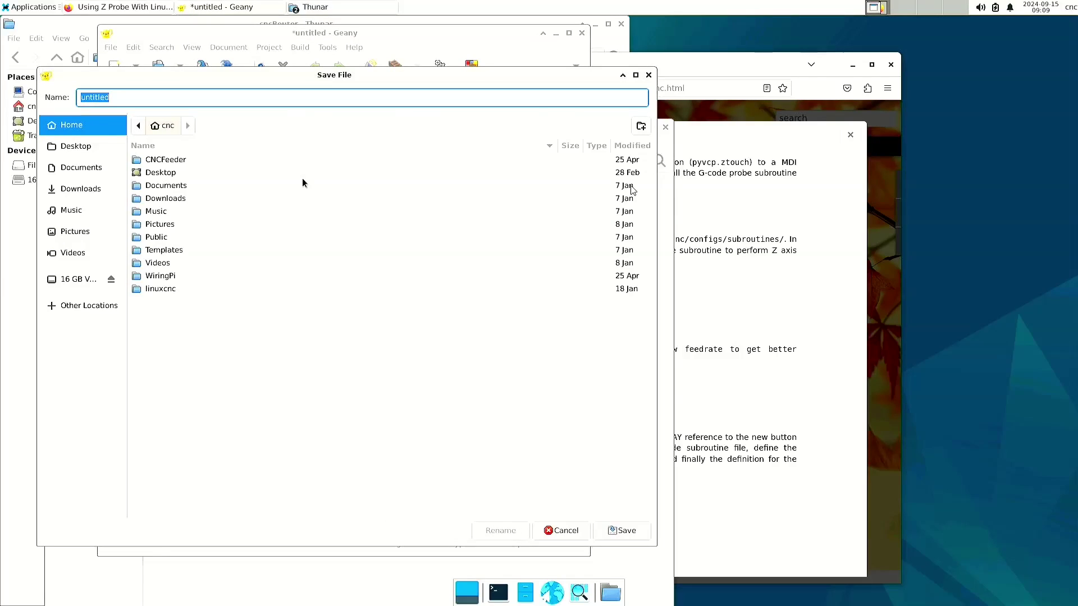
double_click(153, 289)
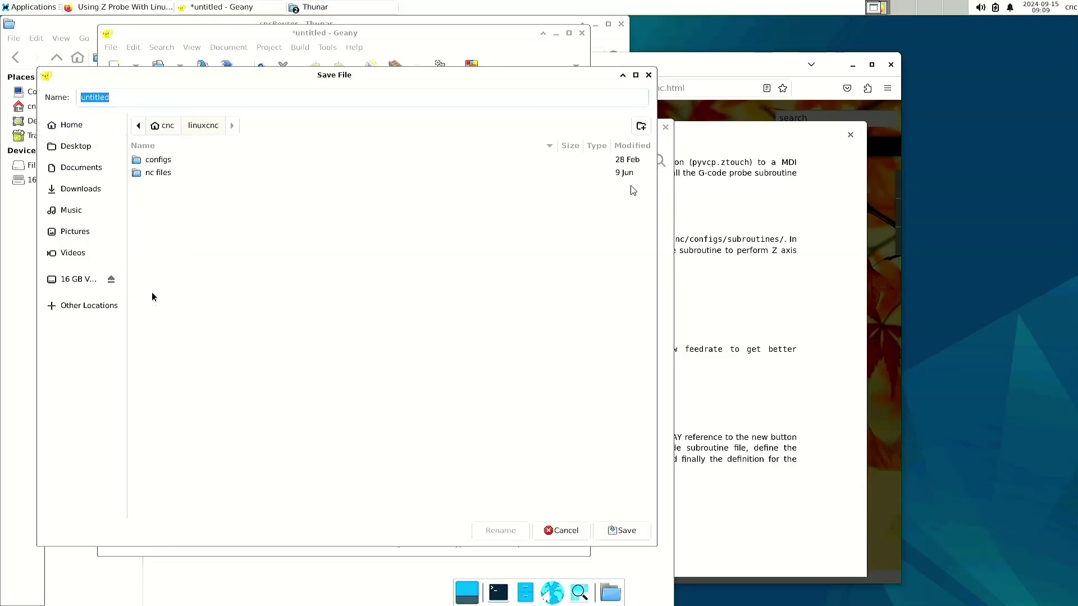
double_click(155, 162)
click(170, 162)
double_click(171, 161)
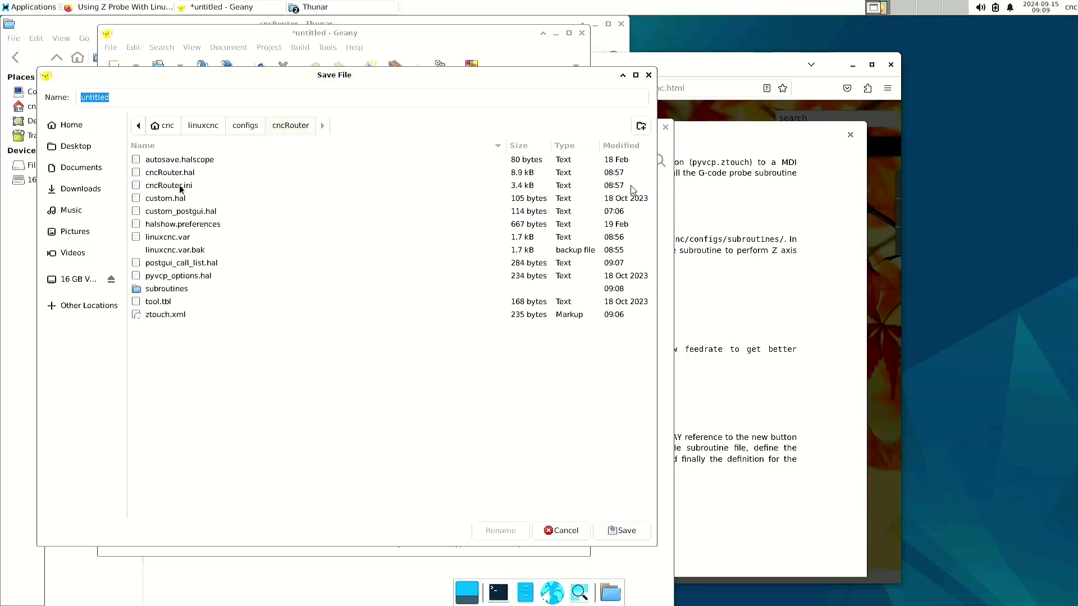
double_click(180, 290)
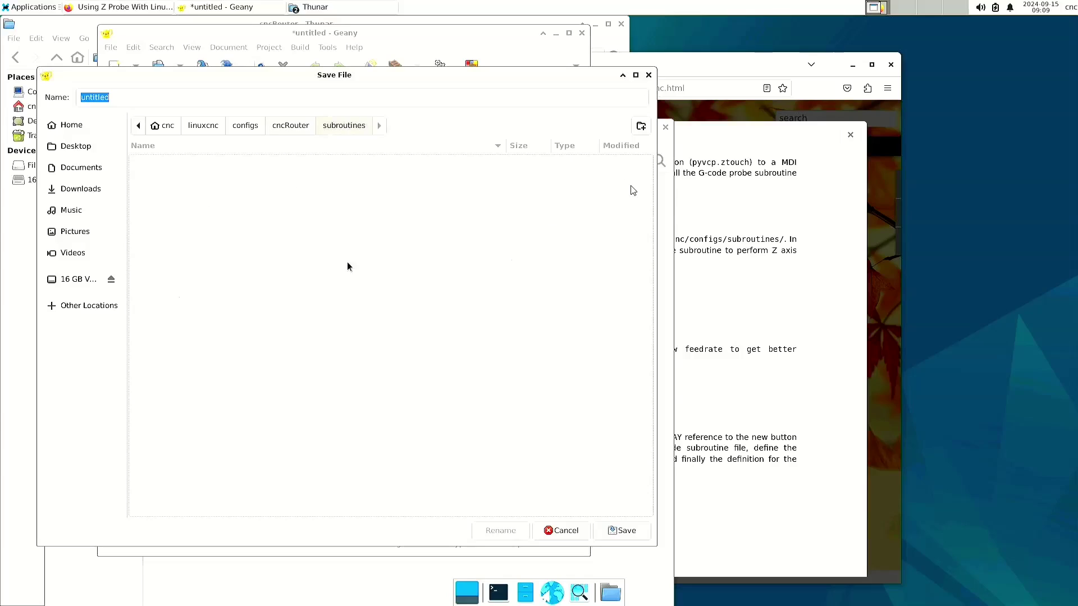
Copy the name z_touch.ngc from the article into the file name and save.
click(158, 99)
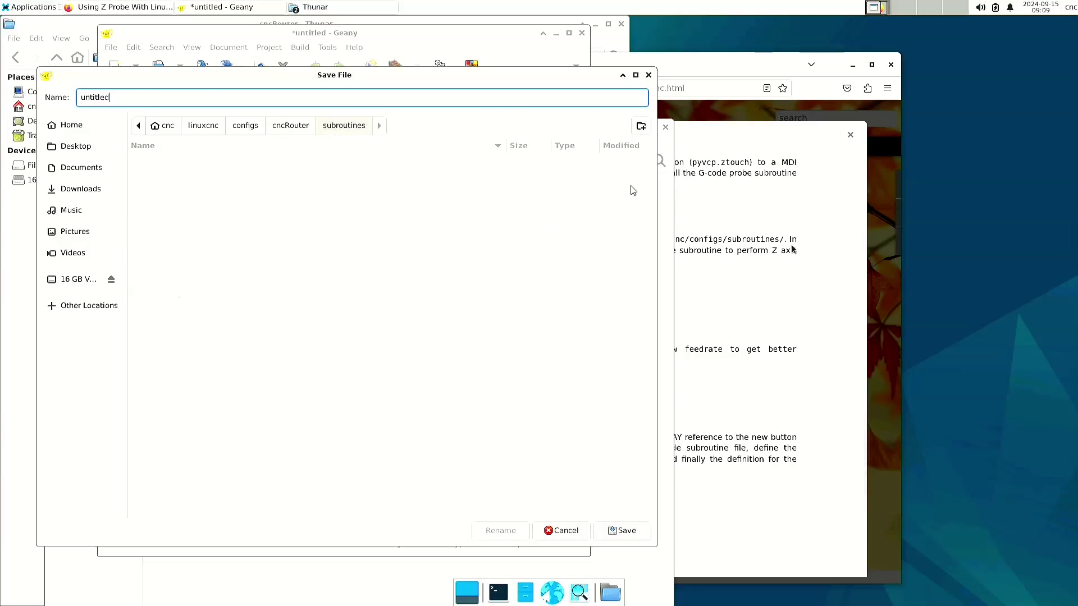
click(752, 270)
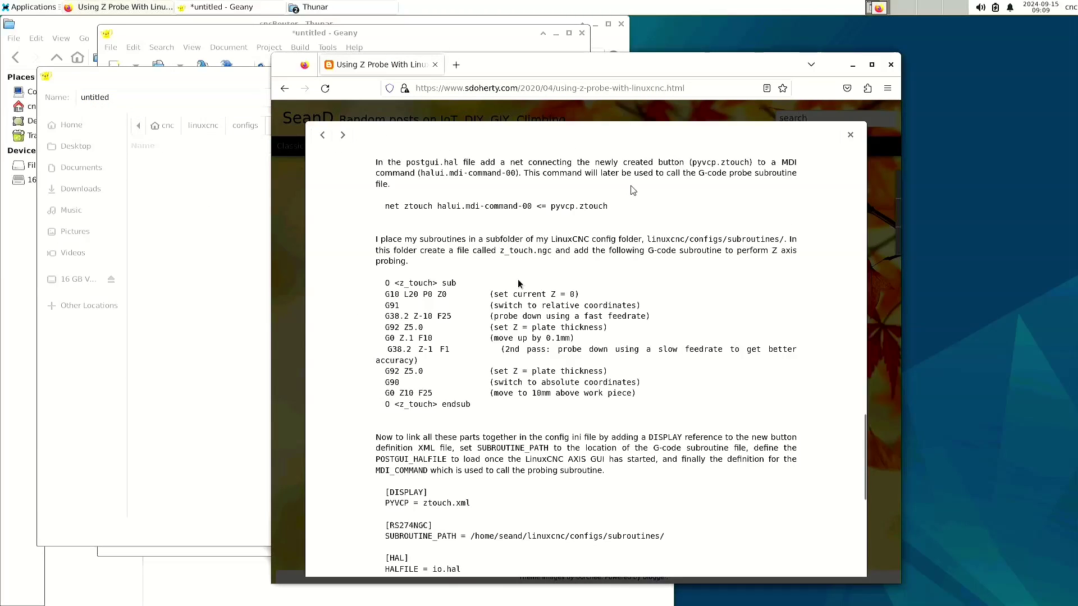
drag(500, 250, 553, 250)
key(ctrl+c)
click(191, 101)
key(ctrl+a)
key(ctrl+v)
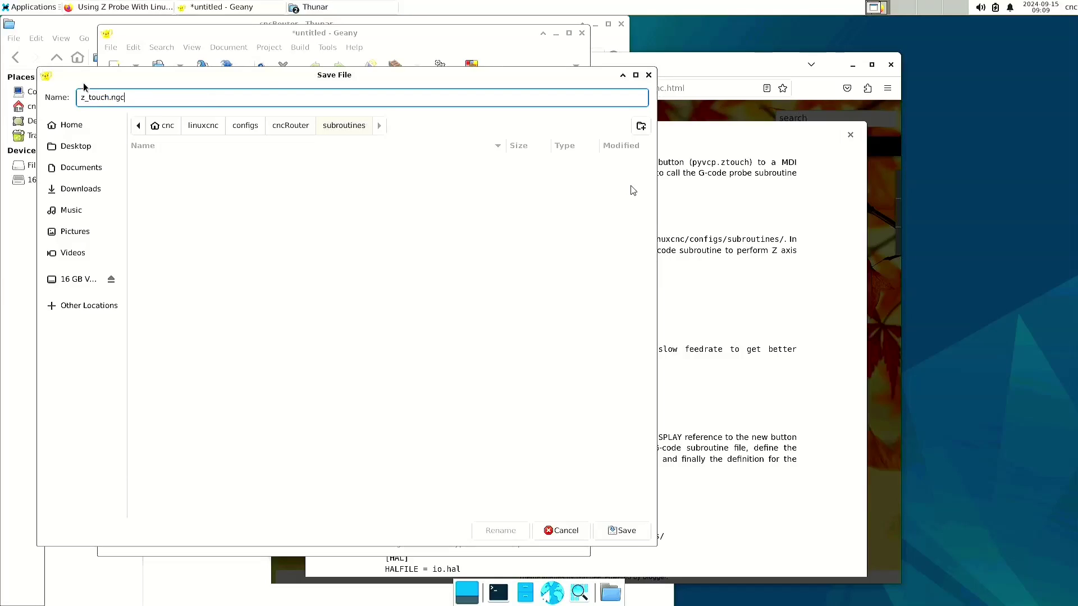
click(622, 531)
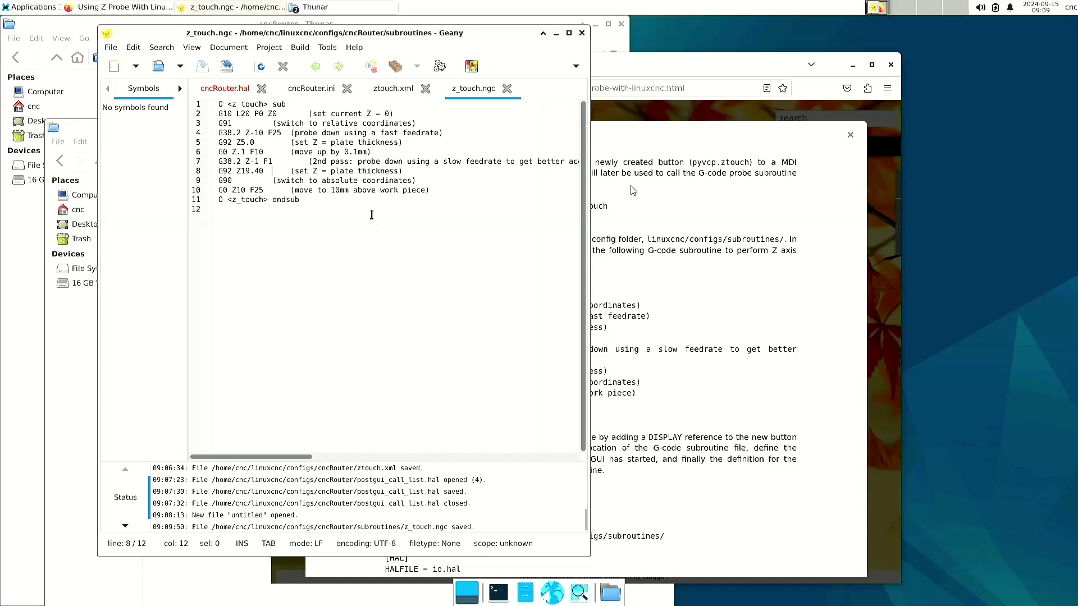
Scroll the article to its [DISPLAY]/[RS274NGC] ini settings and show cncRouter.ini in Geany.
click(716, 276)
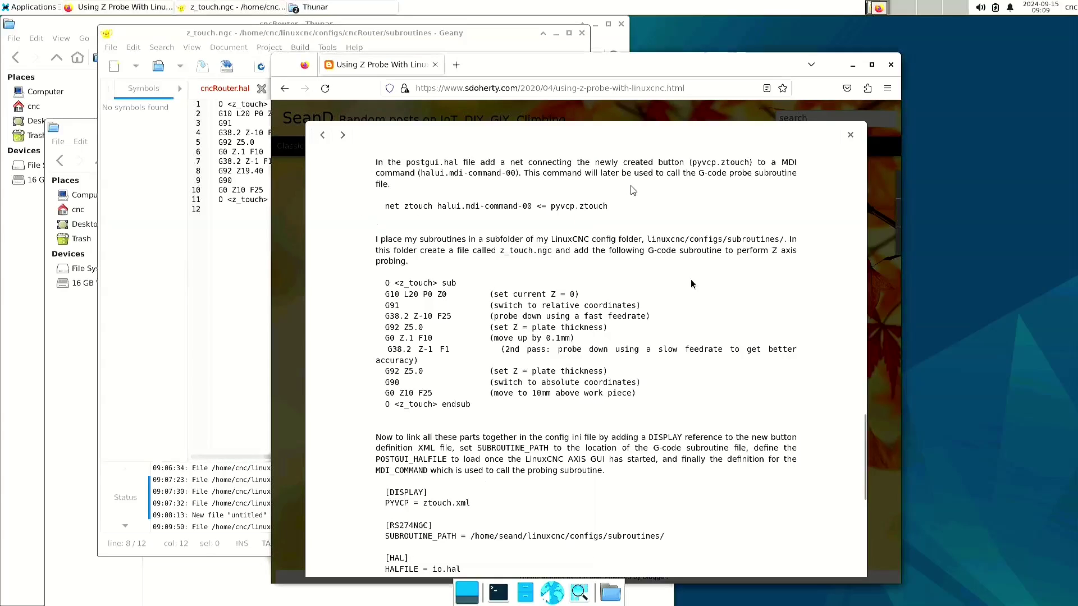
scroll(609, 346, down, 2)
scroll(611, 351, down, 3)
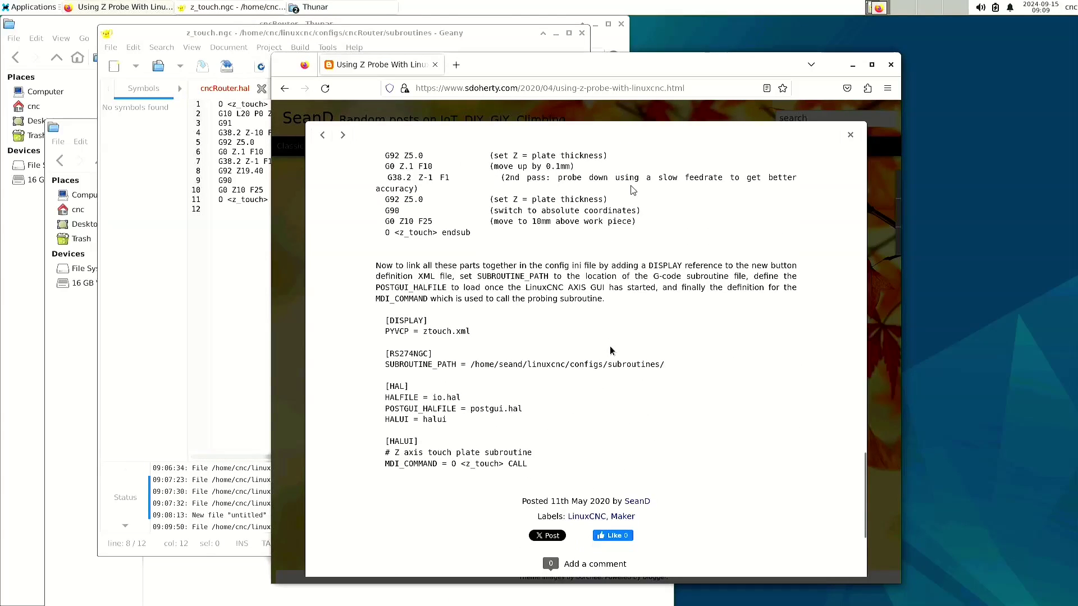
scroll(611, 351, down, 2)
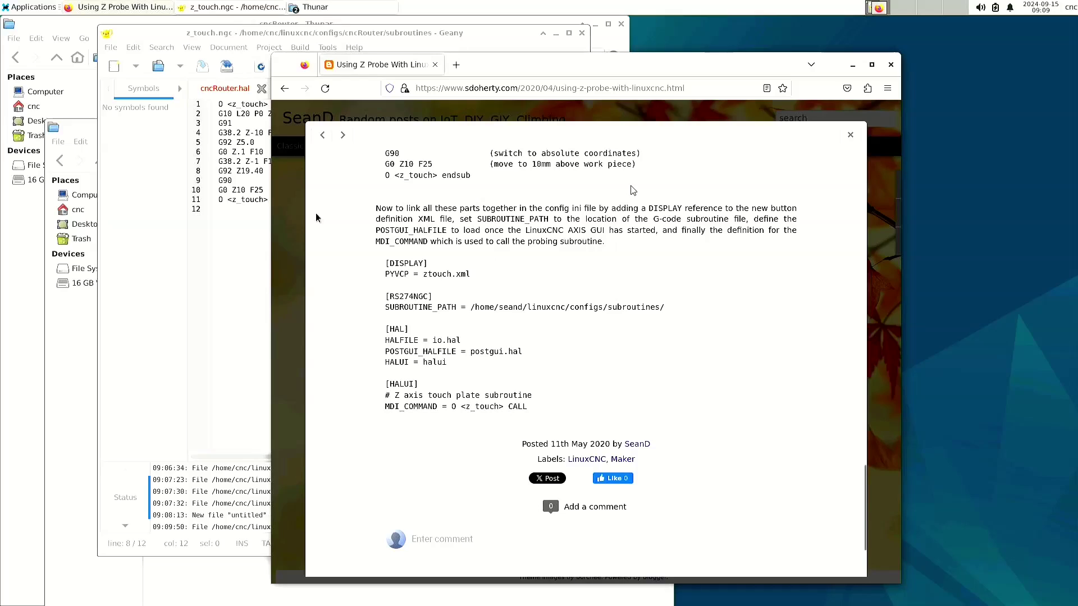
click(240, 219)
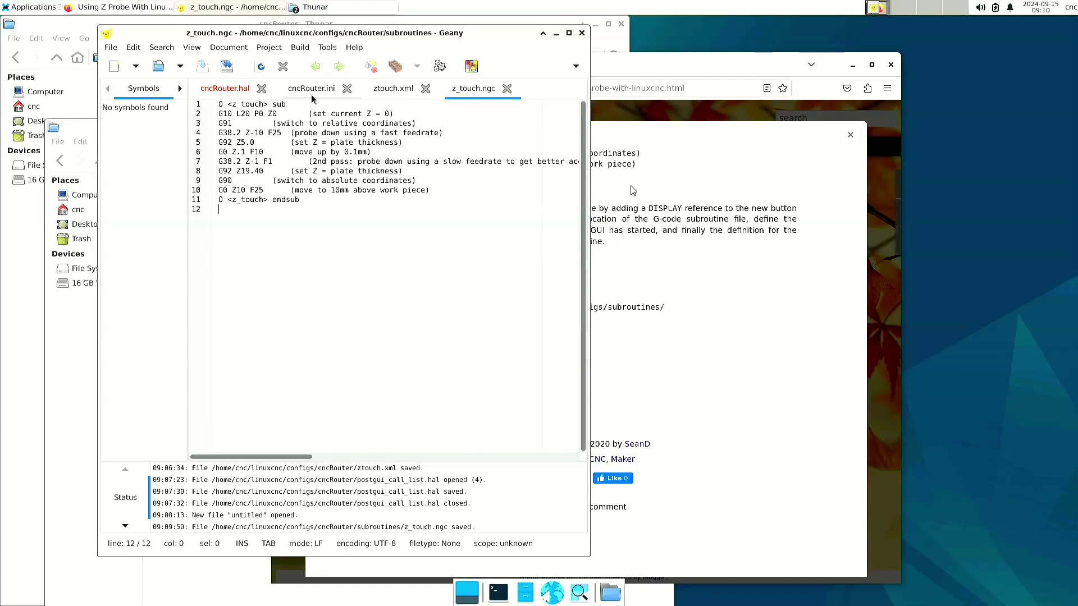
click(312, 94)
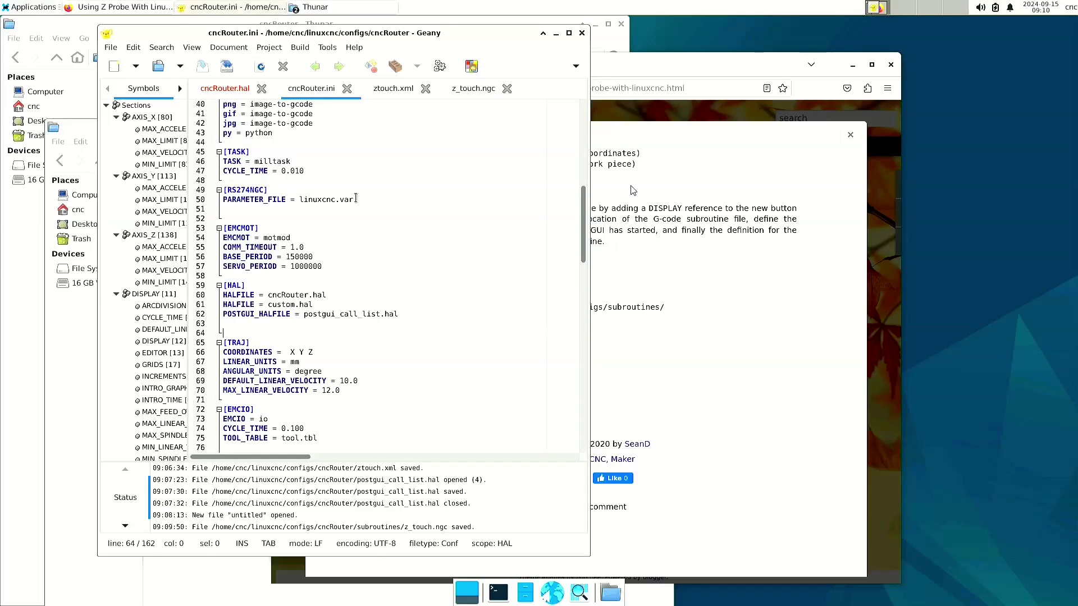
Arrange the article and Geany side by side, with the caret at the end of line 28.
click(672, 259)
drag(586, 65, 793, 48)
click(323, 266)
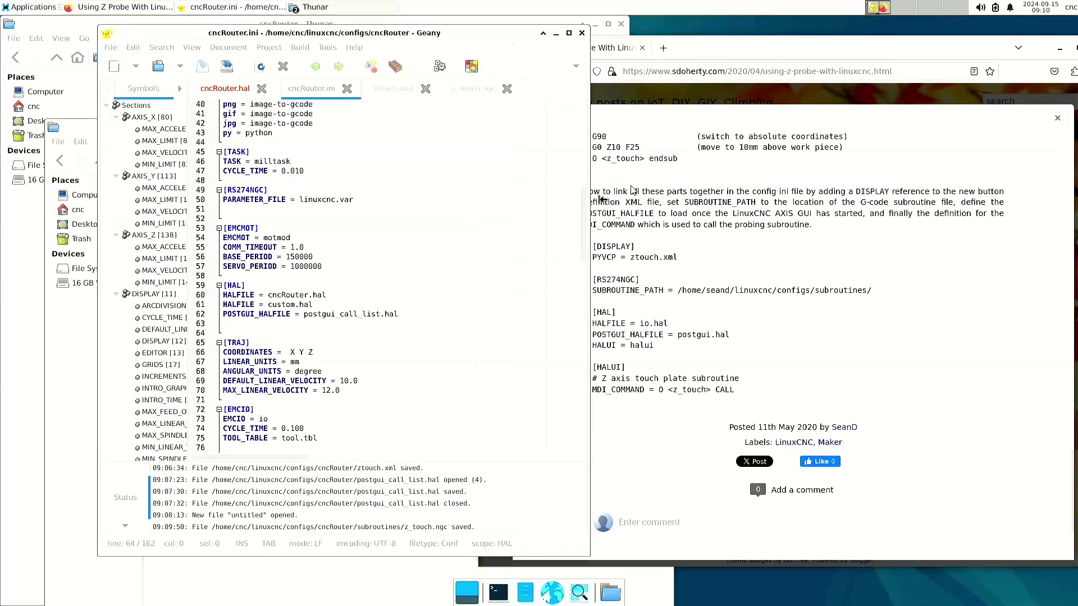
drag(323, 266, 223, 256)
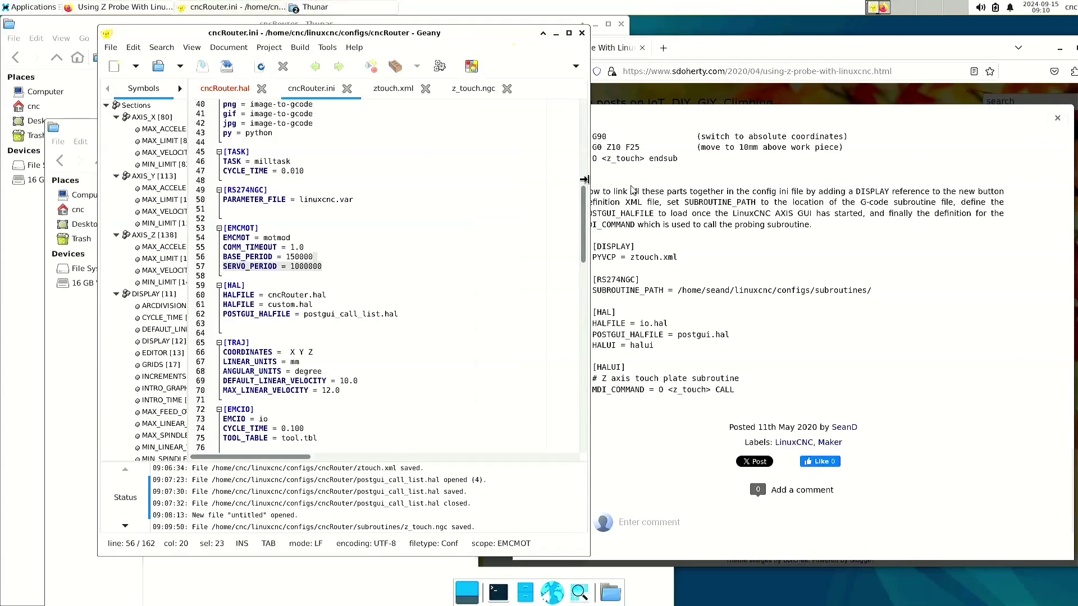
drag(582, 180, 499, 180)
click(365, 238)
scroll(381, 243, up, 13)
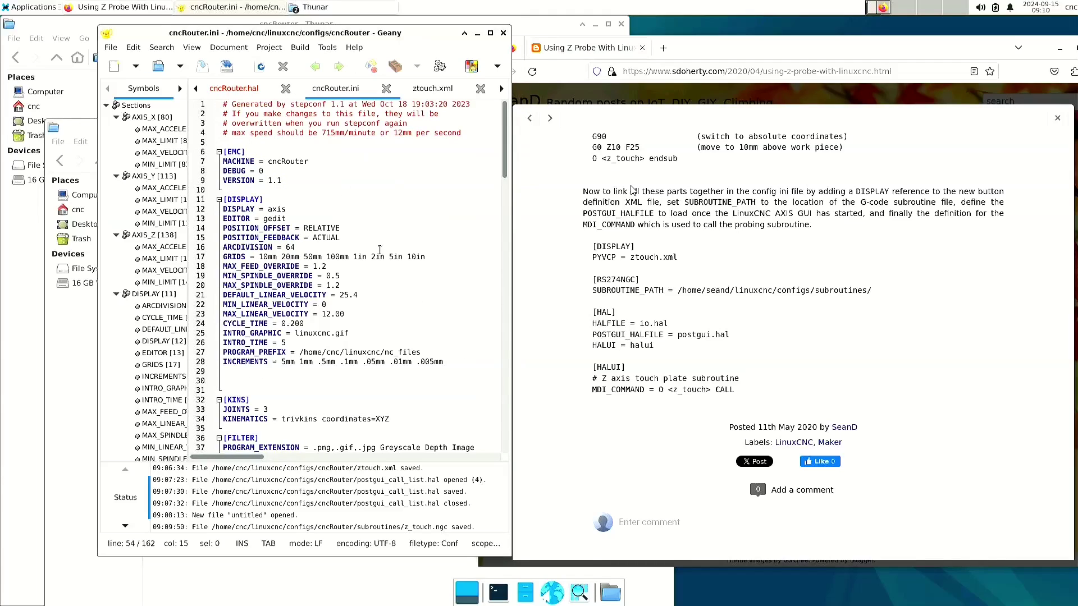
click(290, 199)
click(476, 364)
Insert a new line 29 reading PYVCP = ztouch.xml after the INCREMENTS entry.
key(Return)
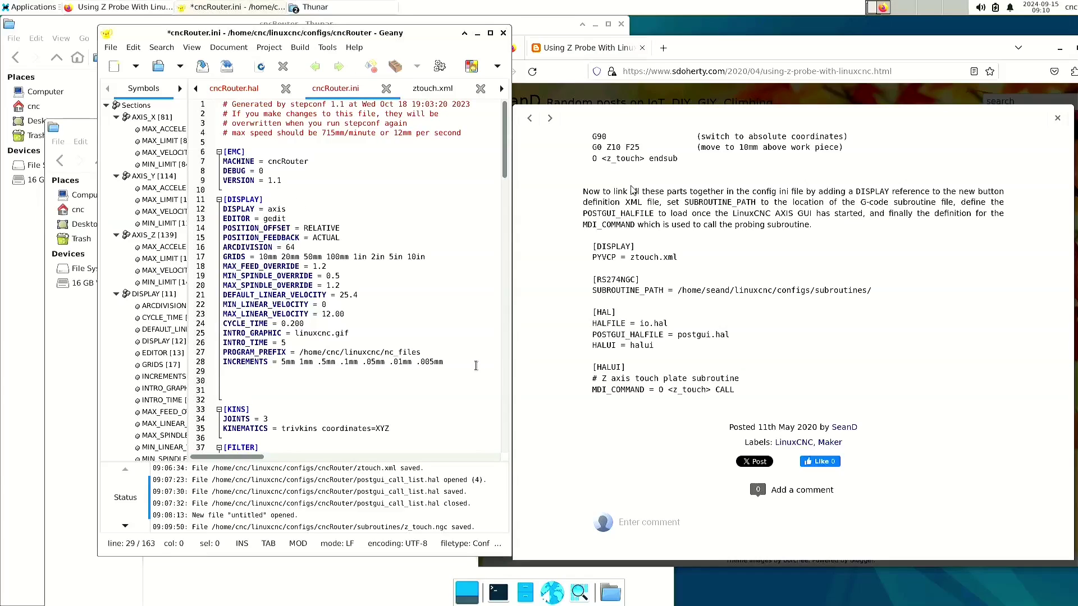
text(PYVCP = ztouch.xml)
Add SUBROUTINE_PATH = /home/cnc/linuxcnc/configs/cncRouter/subroutines below PARAMETER_FILE in [RS274NGC].
click(312, 429)
scroll(346, 317, down, 1)
scroll(347, 317, down, 5)
scroll(340, 337, down, 1)
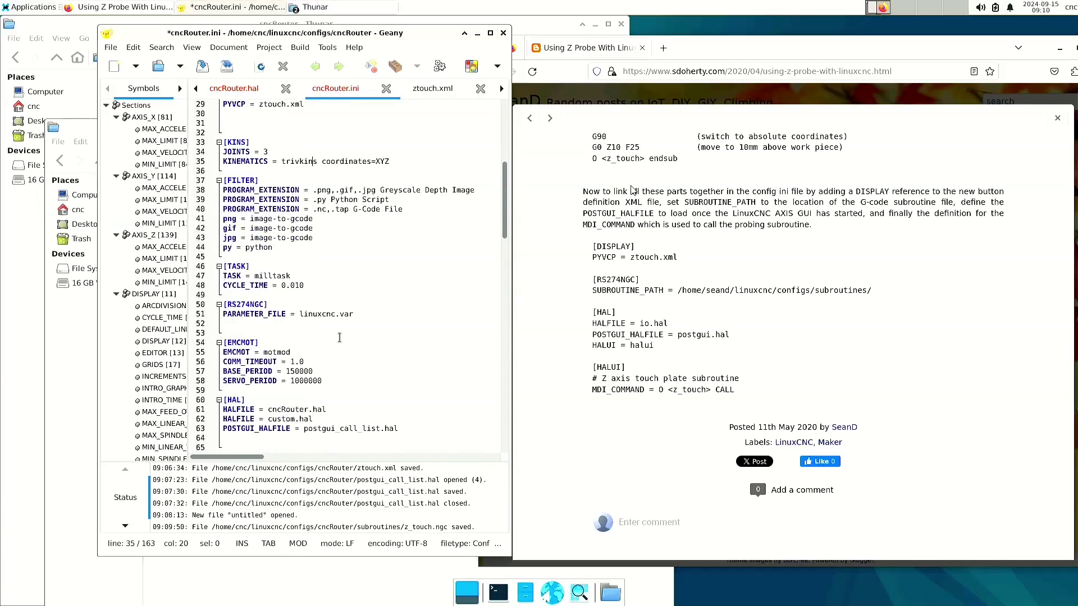
click(371, 312)
key(Return)
text(SUBROU)
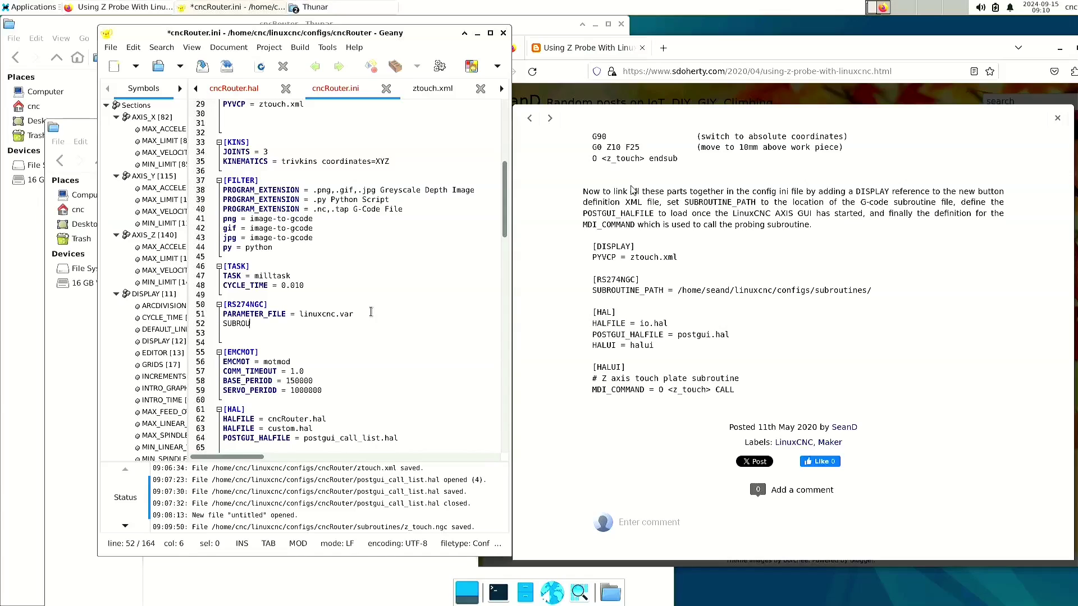
text(TINE_PATH = /home/cnc/linuxcnc)
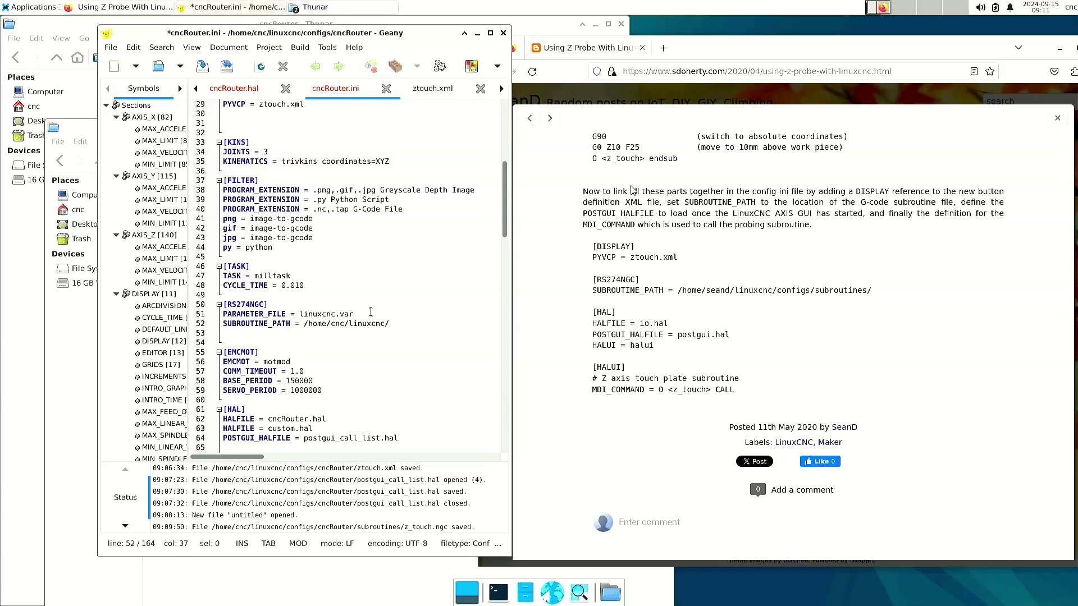
text(/configs)
text(/)
text(cncRou)
text(nt)
key(BackSpace)
key(BackSpace)
text(ter/subroutines/)
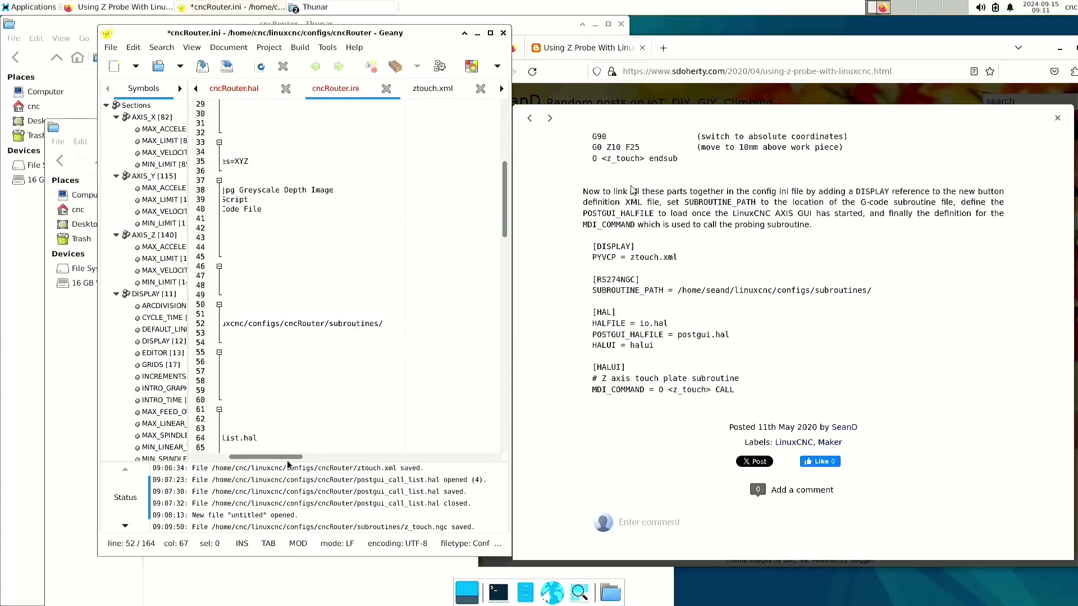
drag(289, 465, 251, 465)
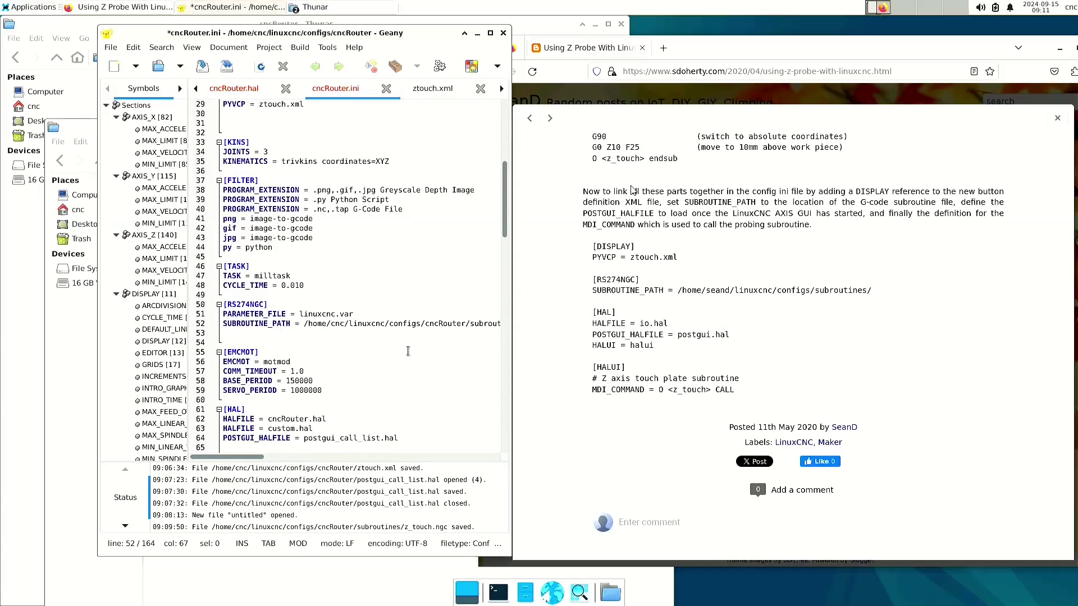
Add HALUI = halui below the POSTGUI_HALFILE line in the [HAL] section.
scroll(399, 353, down, 3)
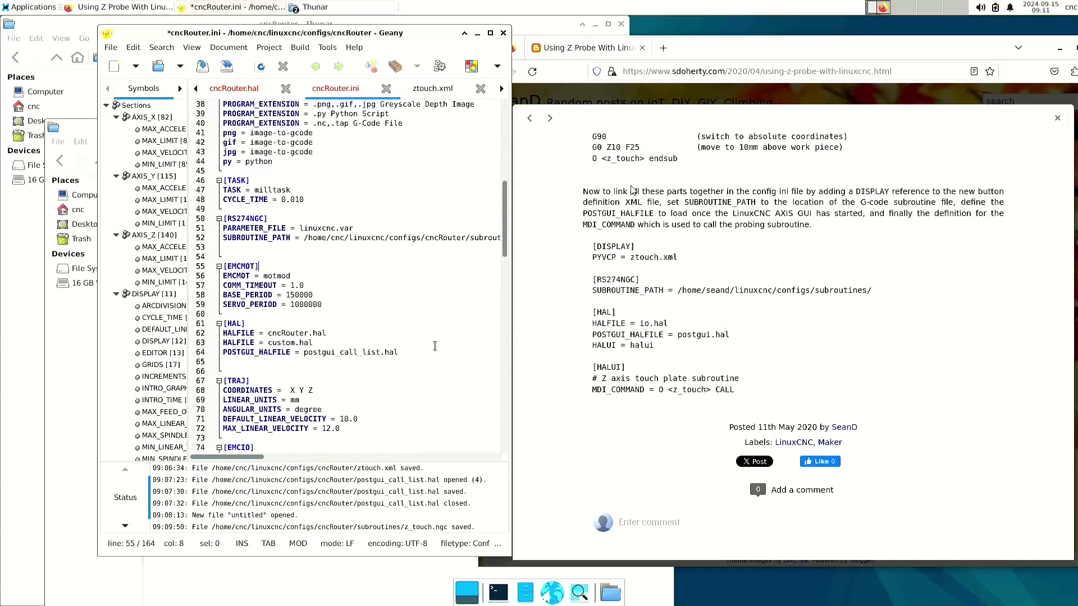
click(429, 361)
click(343, 333)
click(408, 352)
key(Return)
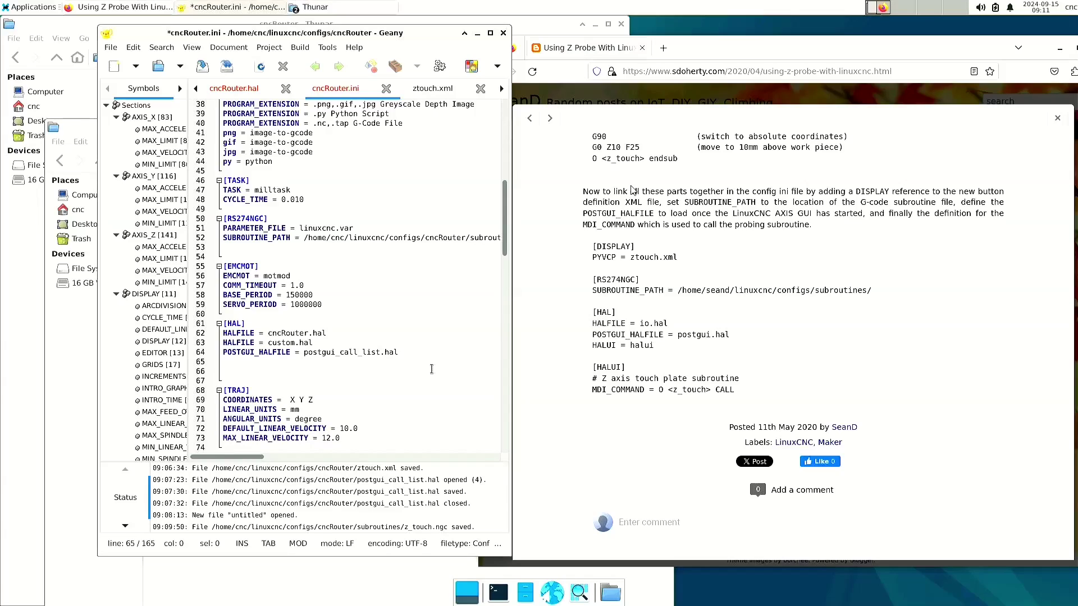
text(HALUI = halui)
Add a new [HALUI] section containing MDI_COMMAND = O <z_touch> CALL.
key(Return)
key(Return)
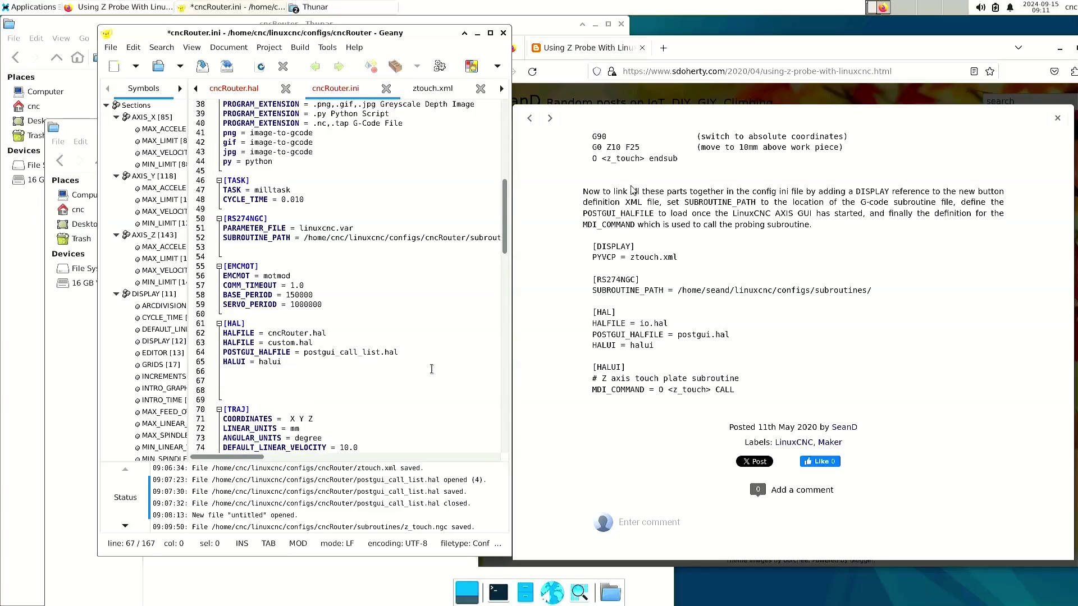
text([HALUI])
key(Return)
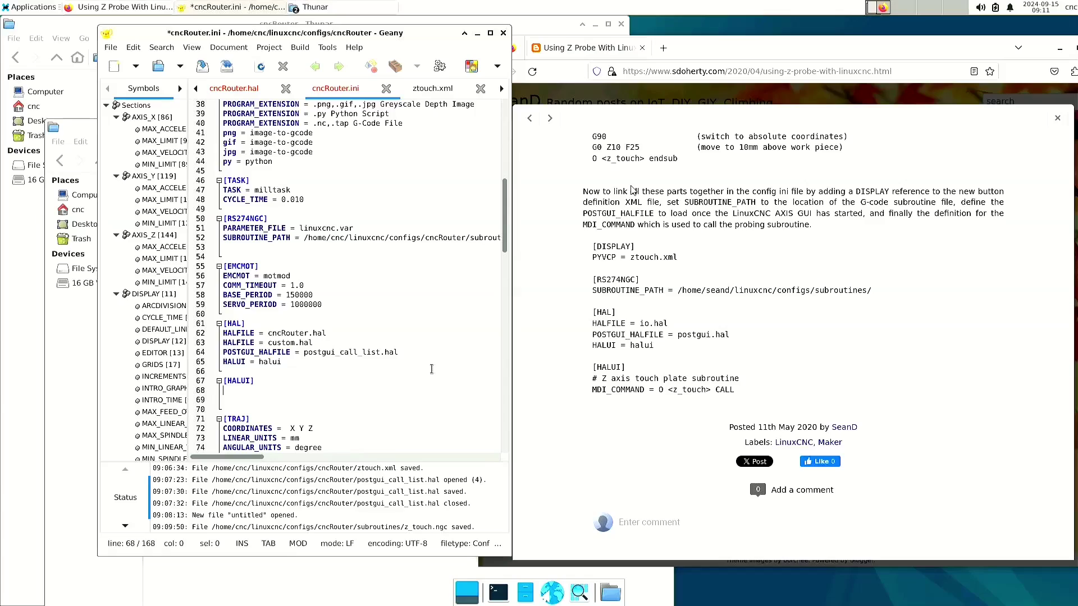
text(MDI_COMMAND = 0 ,z_touch)
key(BackSpace)
key(BackSpace)
key(BackSpace)
key(BackSpace)
key(BackSpace)
key(BackSpace)
key(BackSpace)
key(BackSpace)
text(<z_touch> CALL)
Save cncRouter.ini and find the probe-input net on PIN22 in cncRouter.hal.
click(203, 66)
click(228, 88)
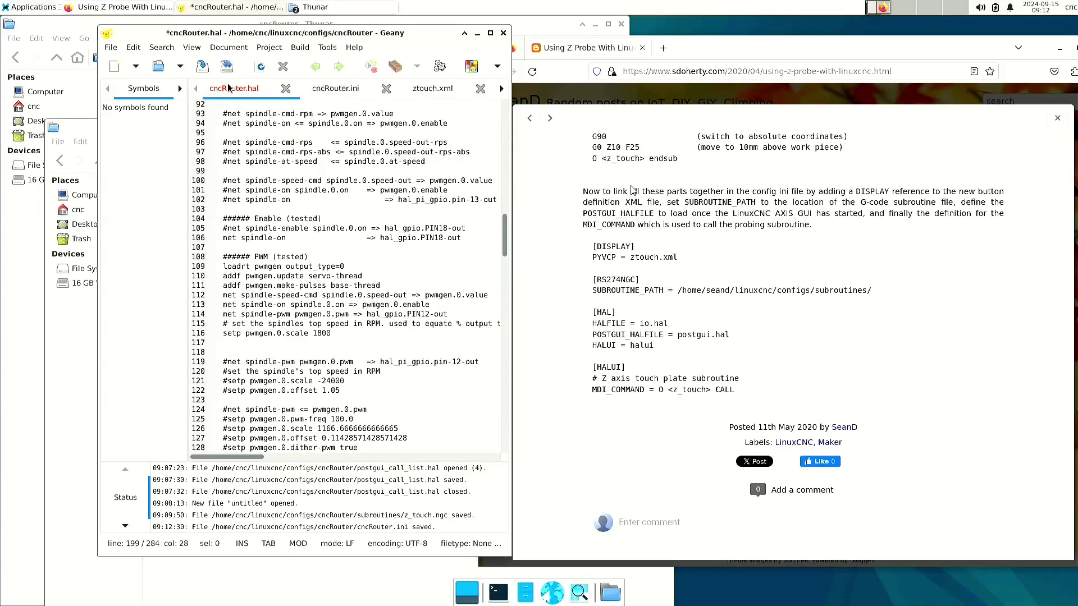
click(295, 257)
scroll(370, 344, up, 2)
scroll(369, 348, down, 2)
scroll(375, 337, down, 13)
scroll(376, 338, down, 15)
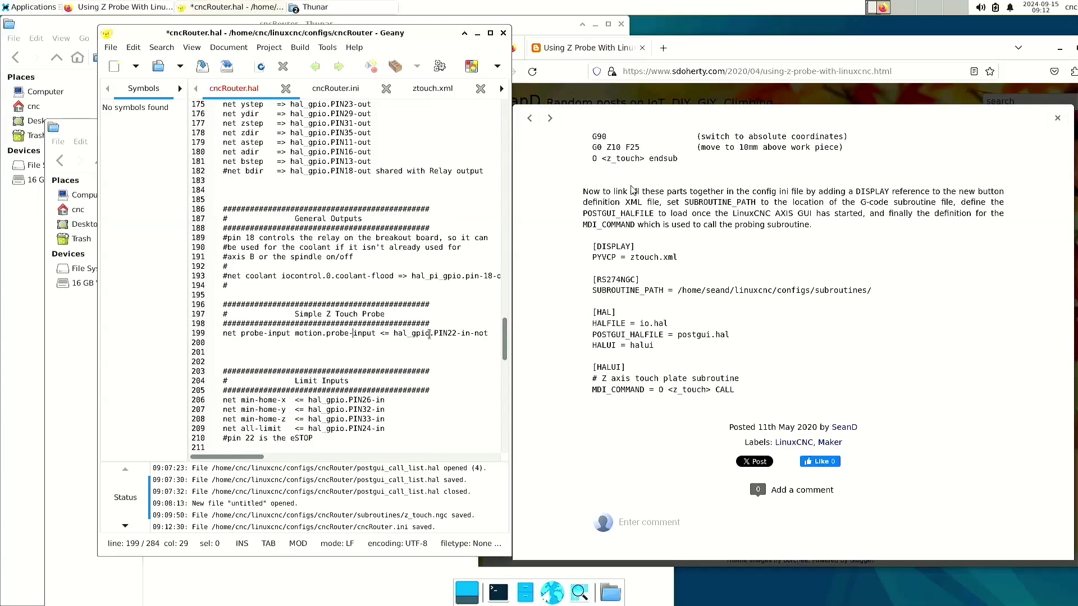
drag(457, 332, 434, 333)
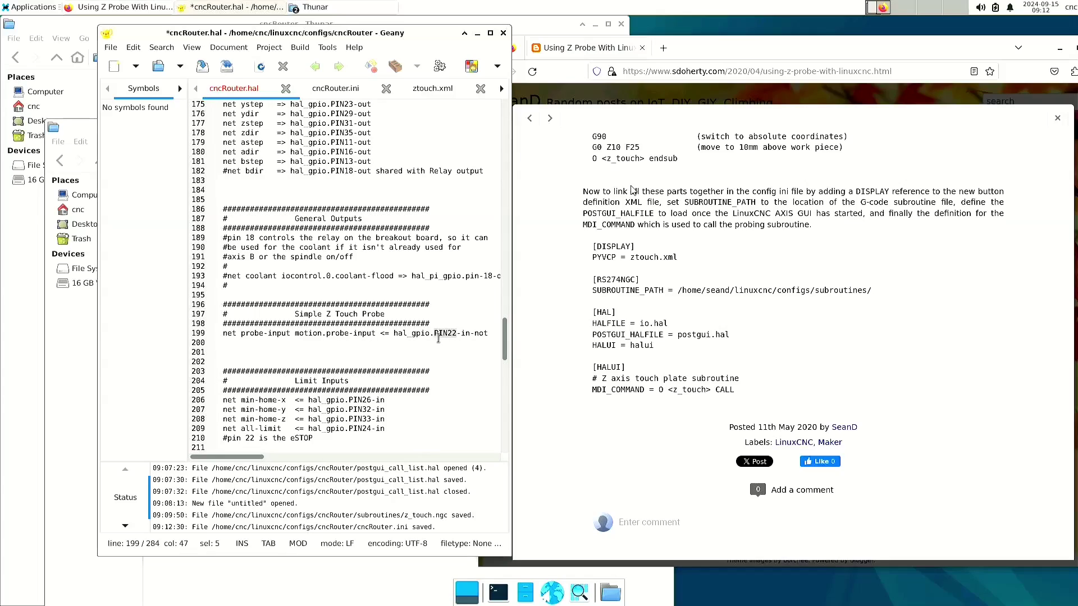
click(476, 325)
Insert PIN22, at the start of the hal_gpio inputs list and save cncRouter.hal.
scroll(400, 339, up, 20)
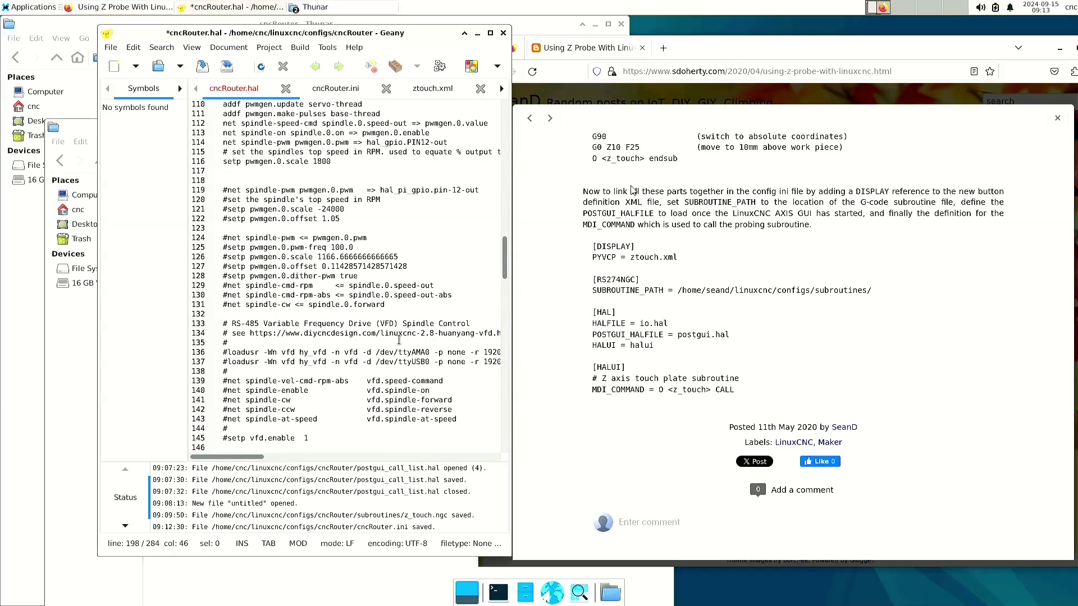
scroll(400, 340, up, 10)
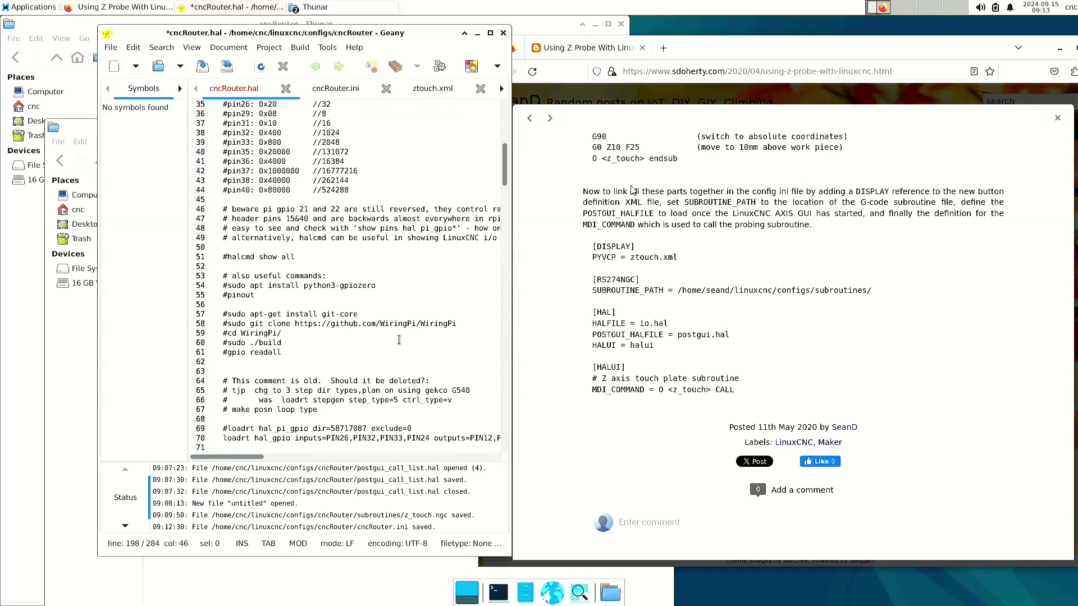
scroll(399, 339, down, 3)
click(354, 334)
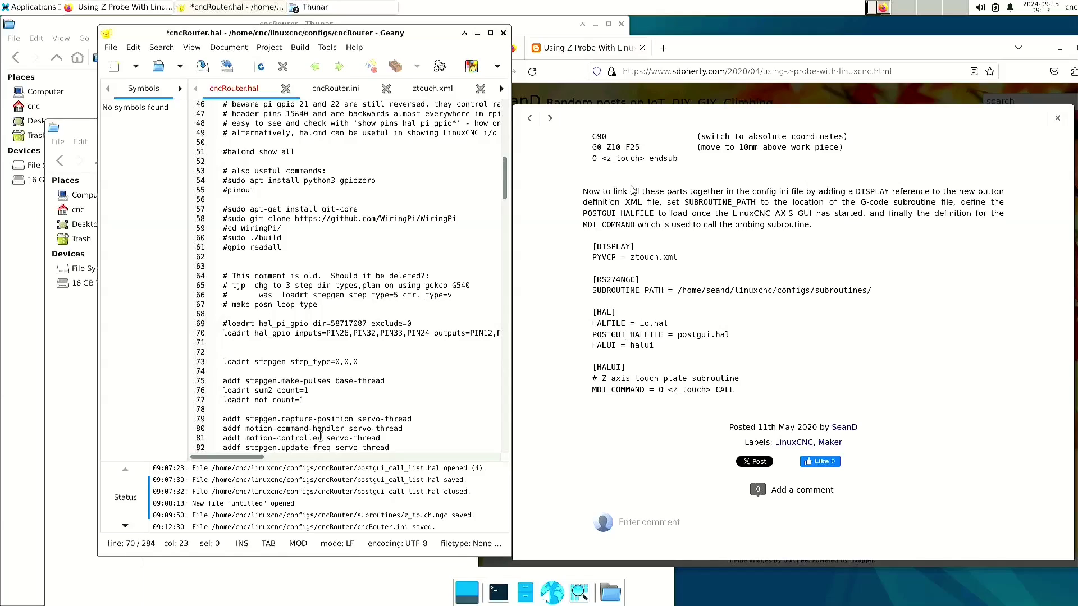
text(PIN22)
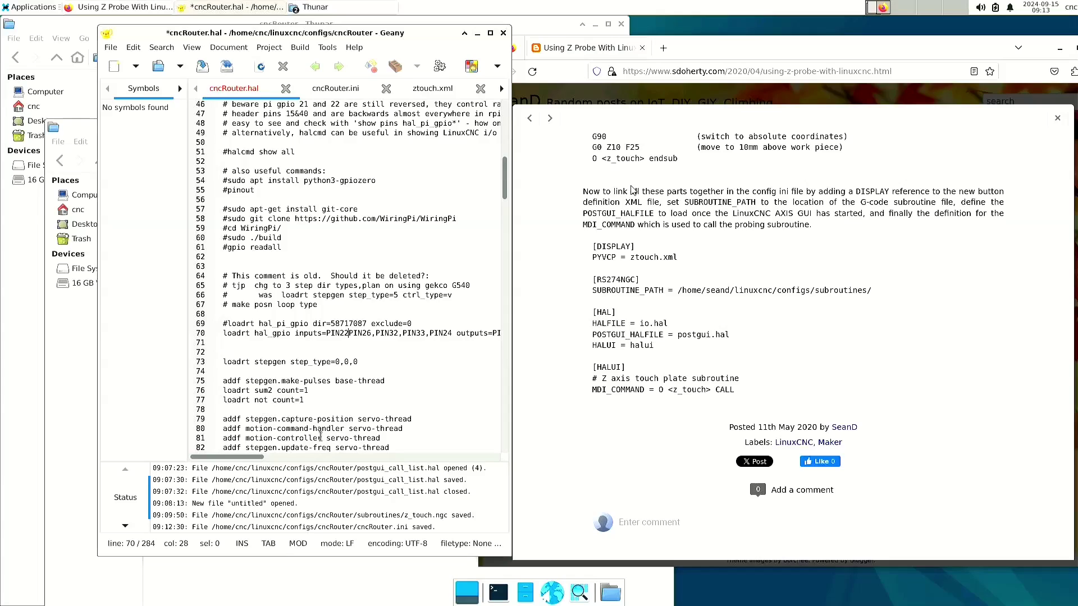
text(,)
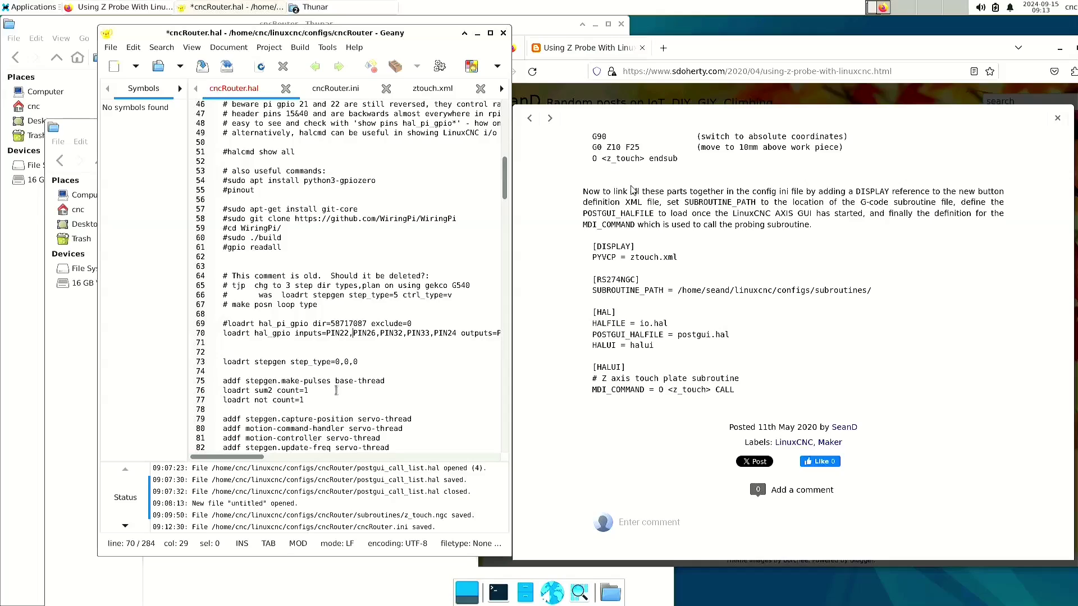
click(204, 68)
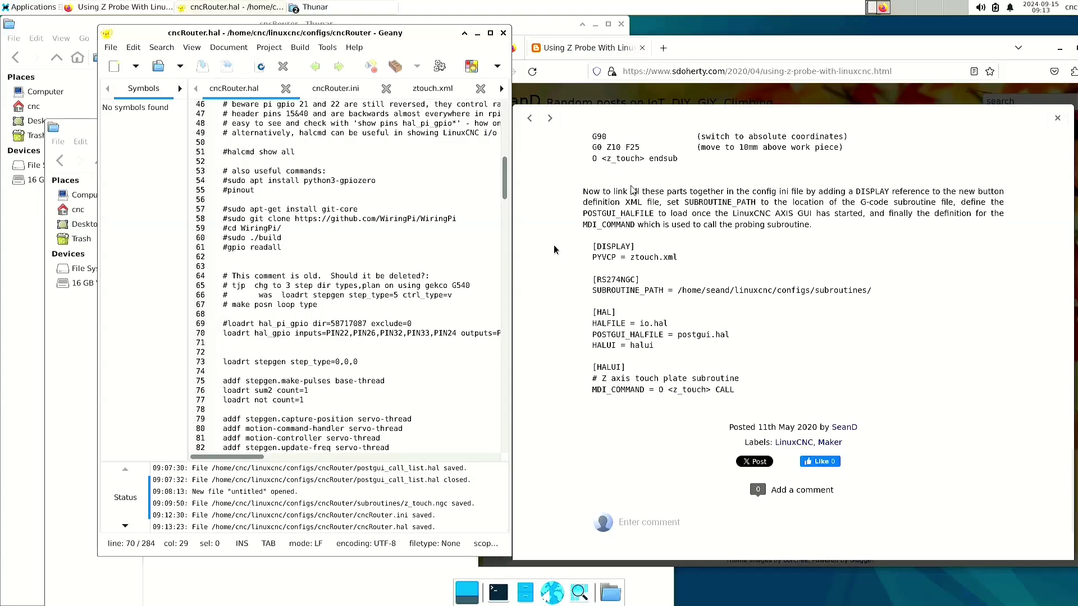
Launch LinuxCNC from Applications > CNC with the cncRouter configuration and move AXIS left.
drag(511, 267, 575, 264)
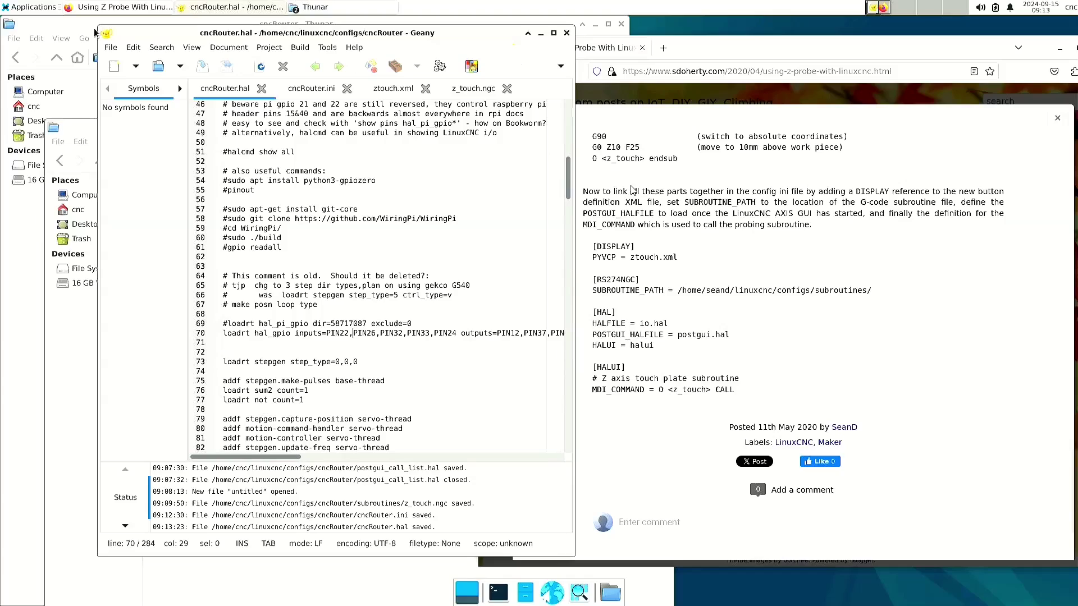
click(31, 8)
mouse_move(56, 110)
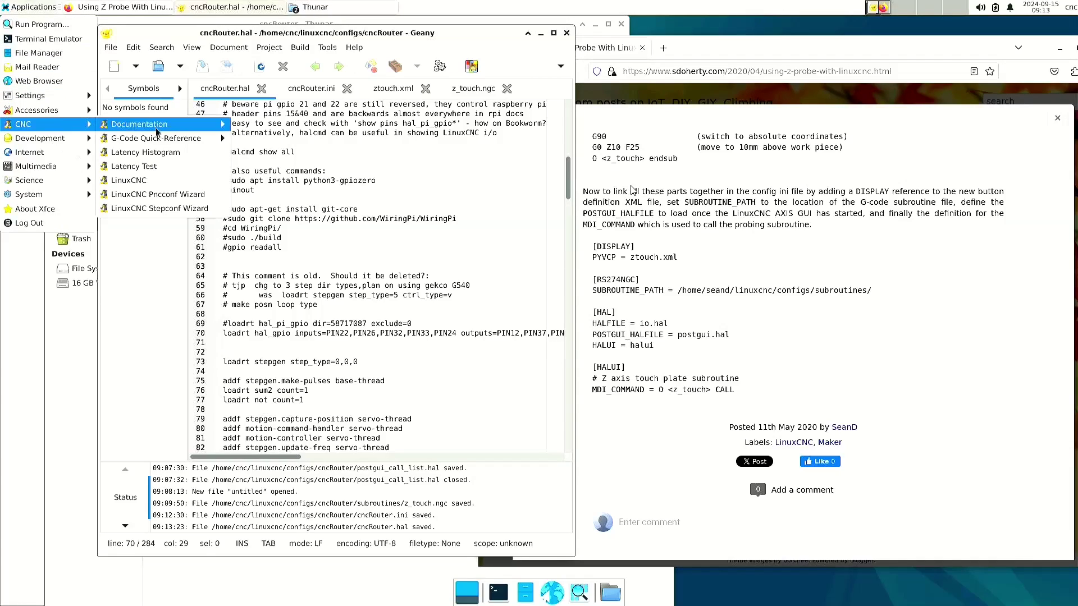
click(160, 178)
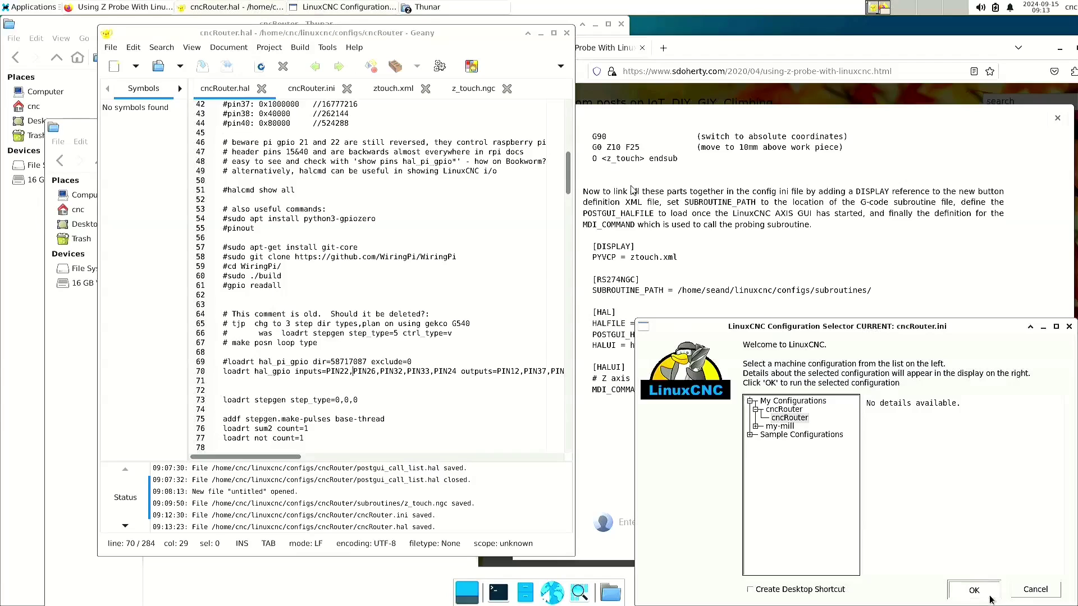
click(988, 597)
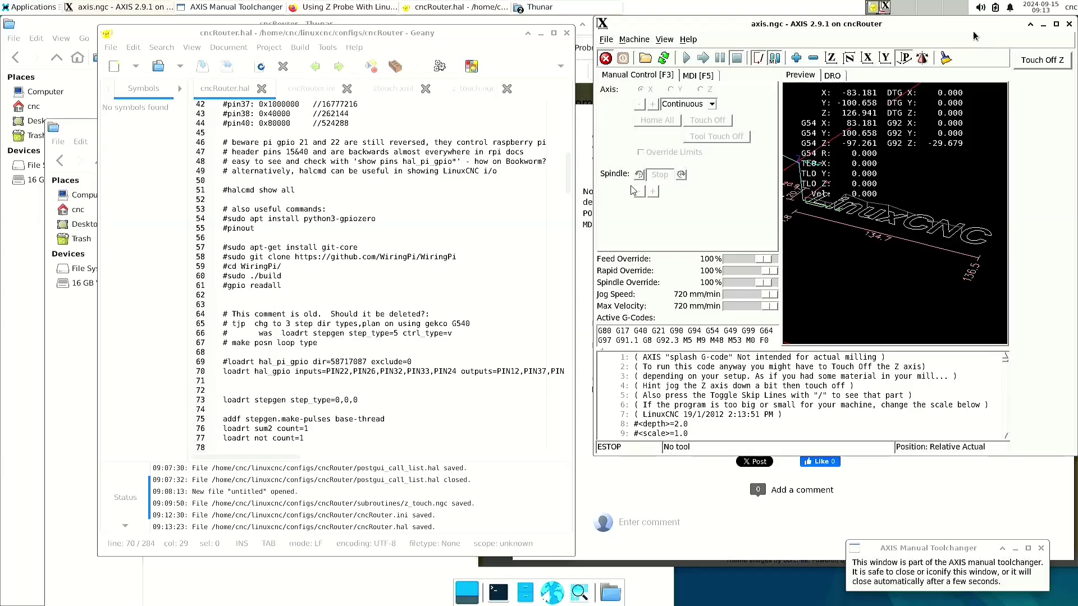
drag(973, 31, 561, 30)
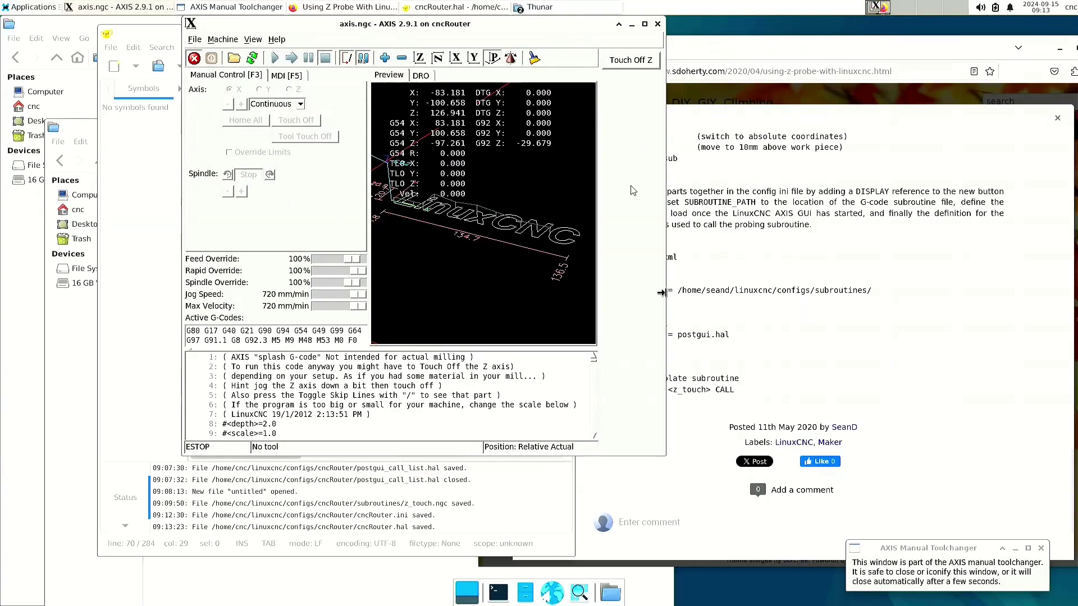
Maximize AXIS, release the E-stop, power the machine on and home X, Y and Z.
click(644, 24)
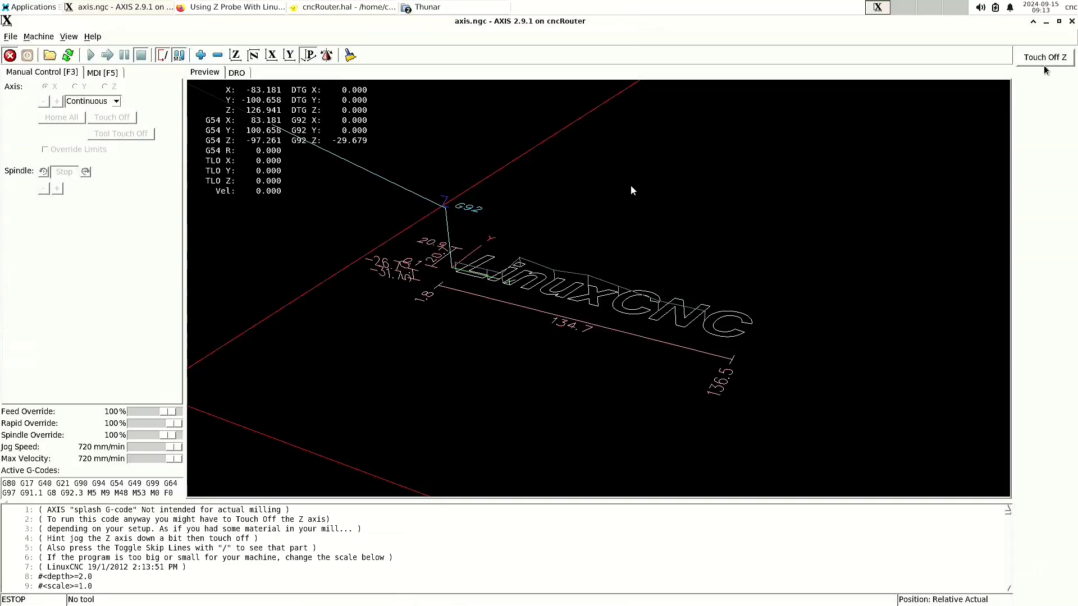
click(10, 57)
click(31, 58)
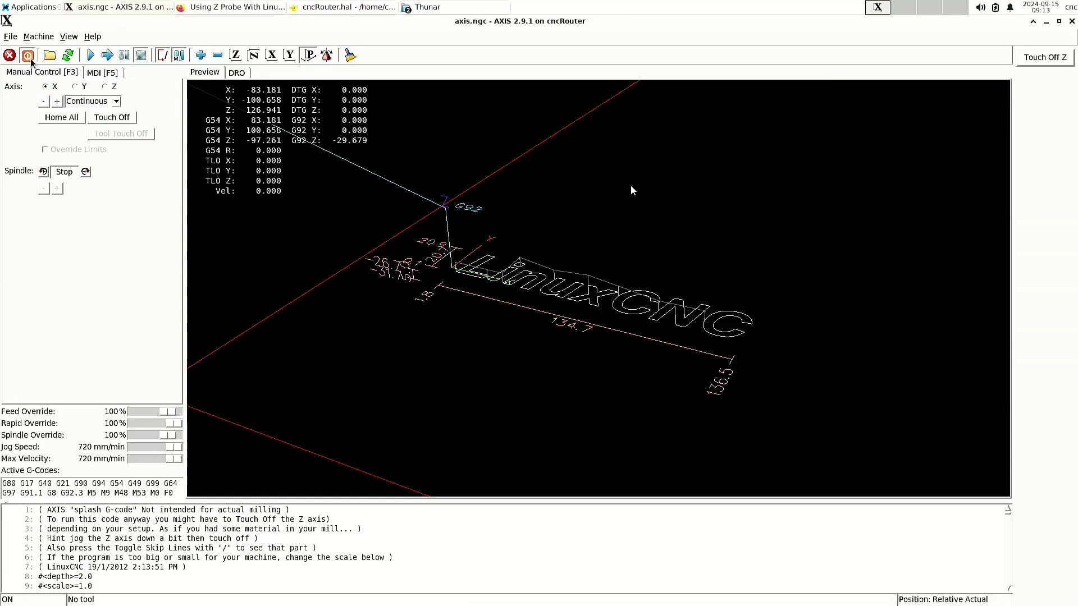
click(61, 117)
Jog X and Y over the plate, then lower Z until the probe trips at 19.400.
key(Right)
key(Up)
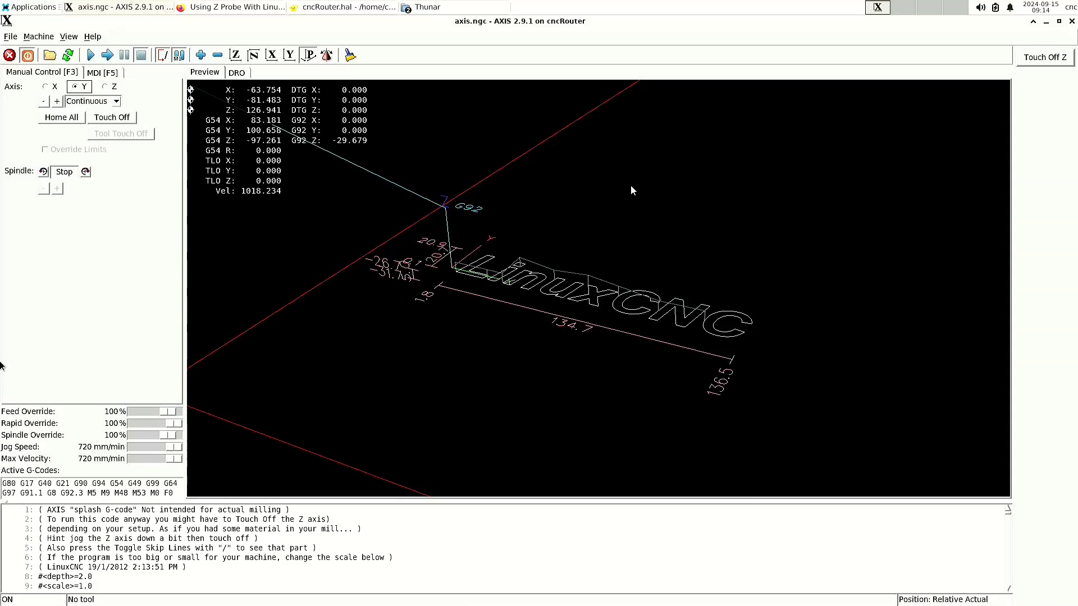
key(Page_Down)
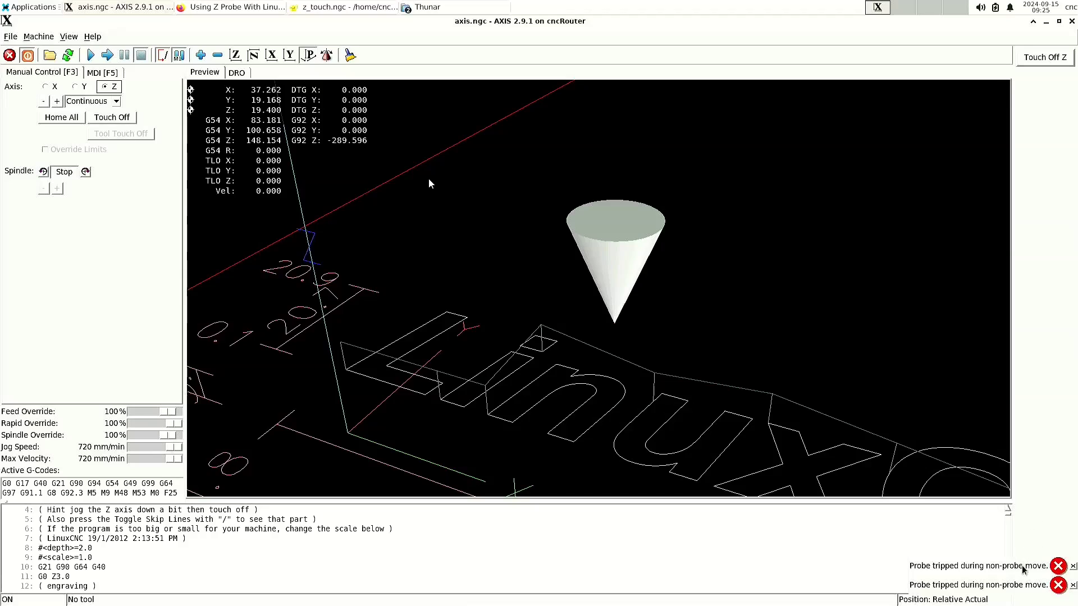
Close both 'Probe tripped' warnings and jog Z back up to 43.578.
click(1072, 566)
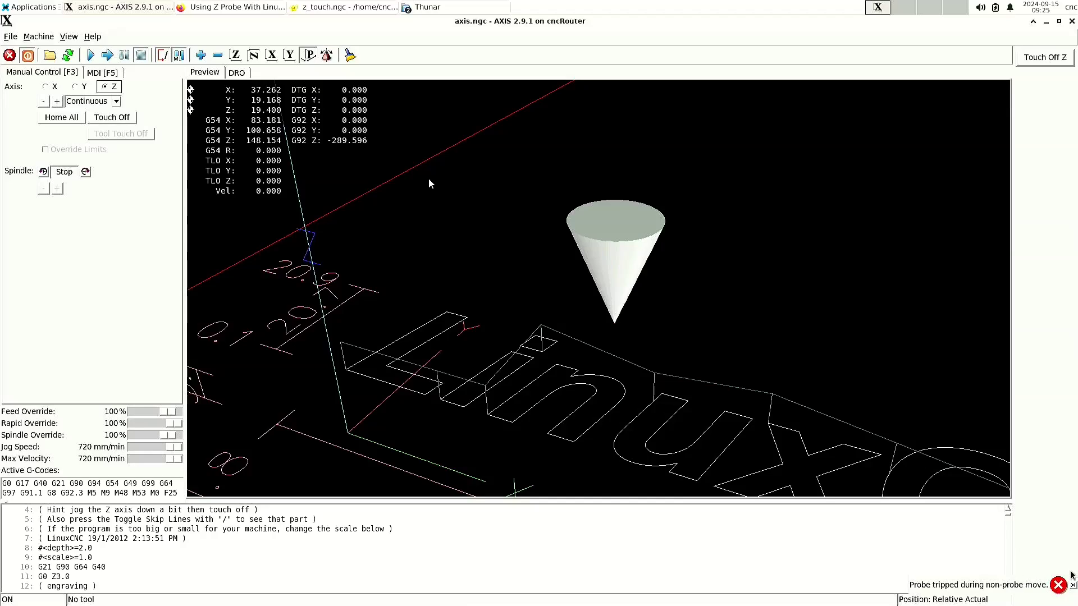
click(1073, 586)
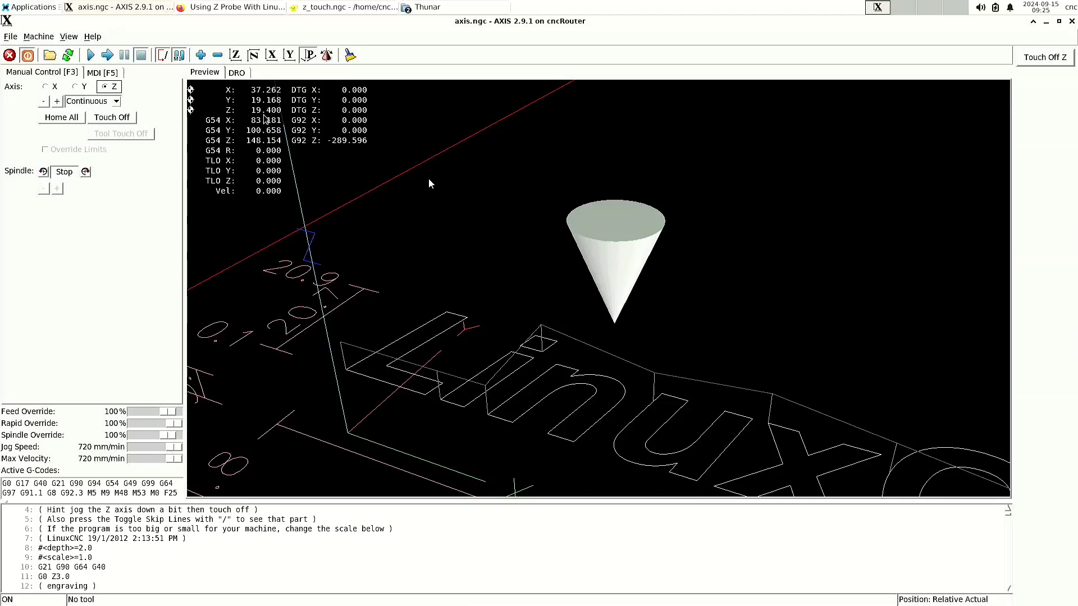
key(Page_Up)
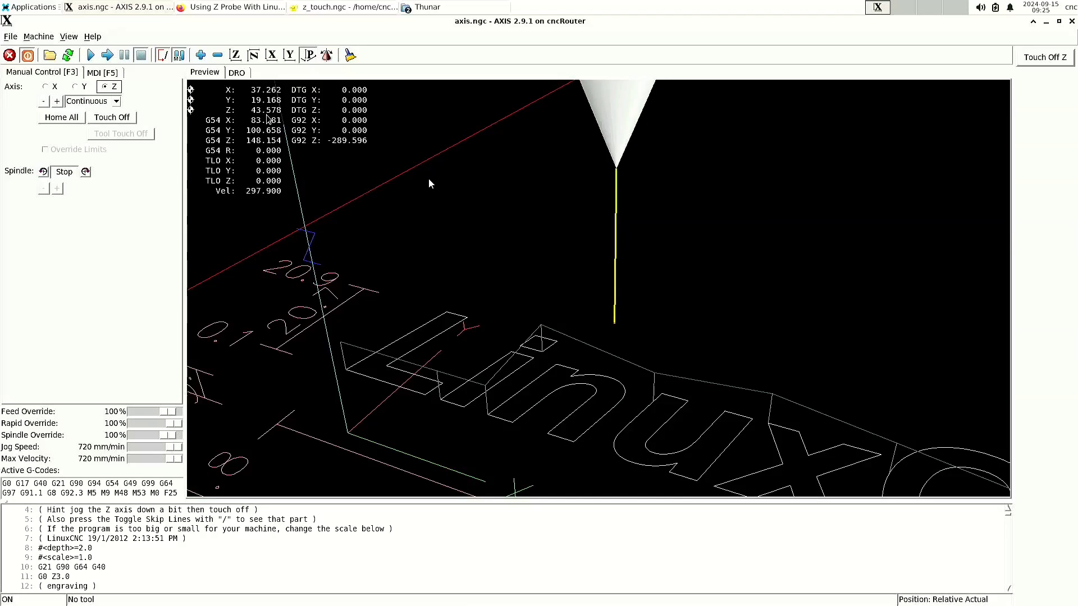